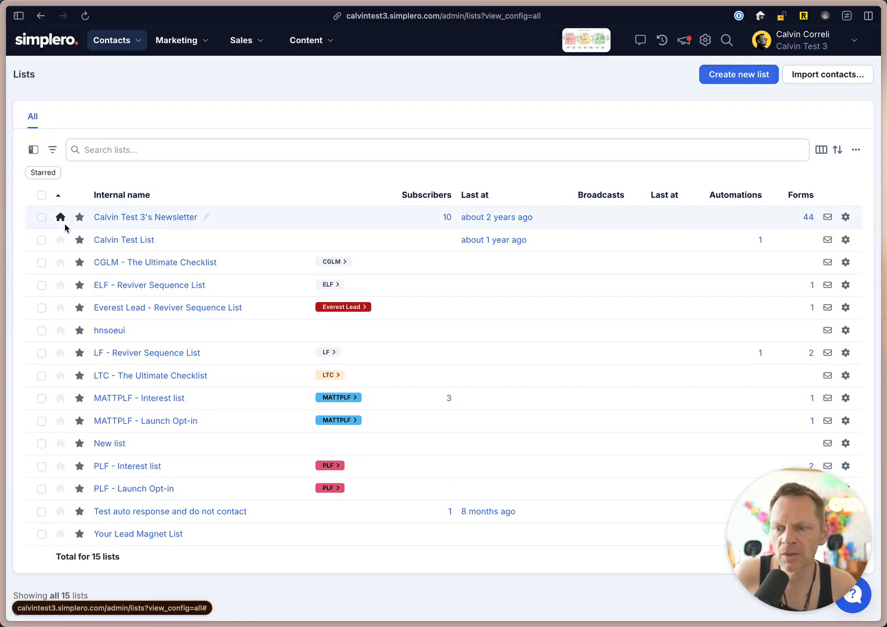
Review the columns available for the Lists table without changing the selection.
mouse_move(59, 221)
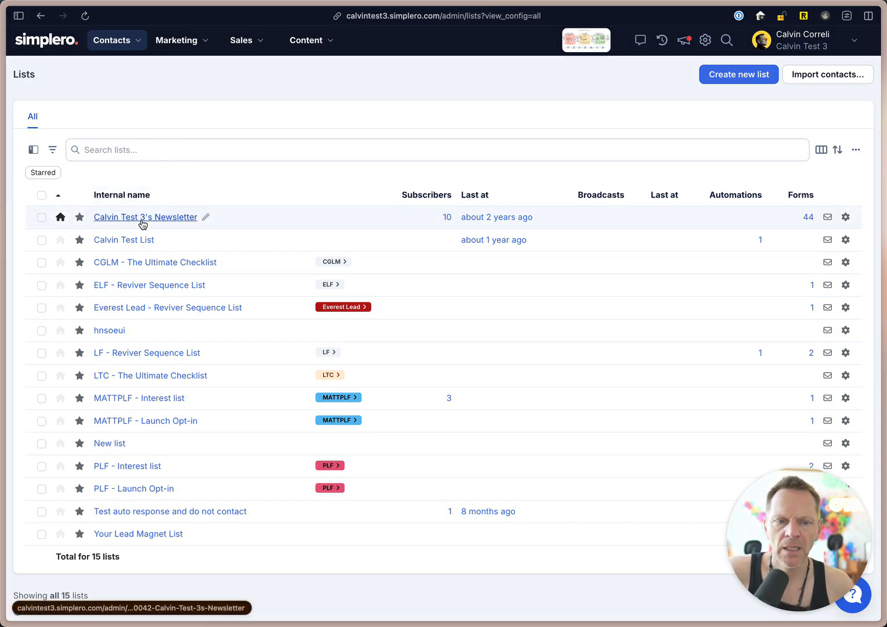
click(821, 150)
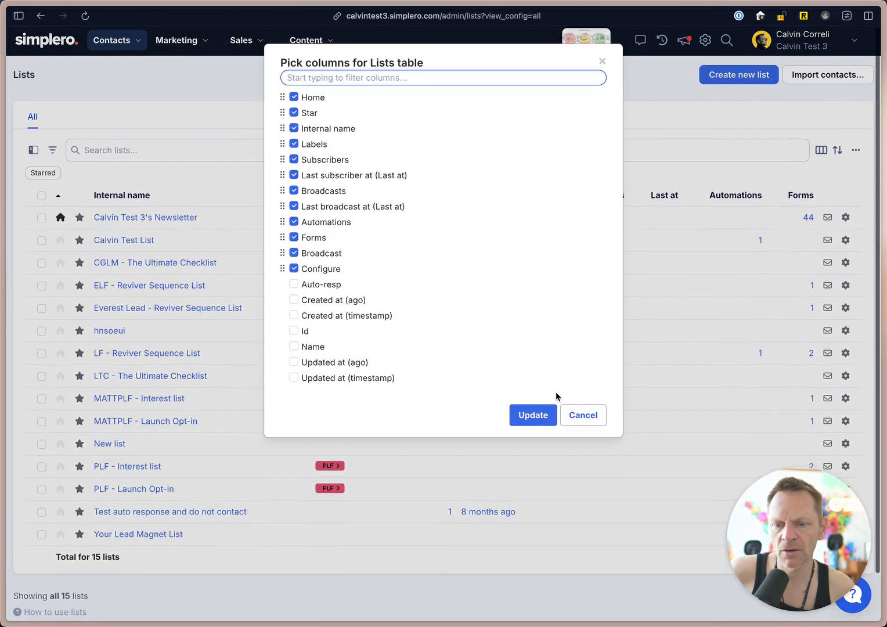
click(578, 415)
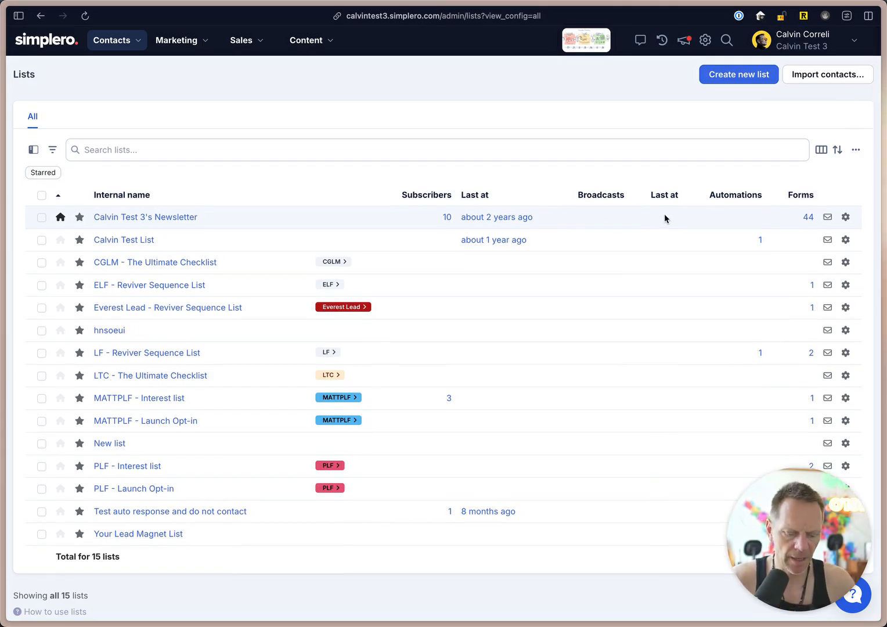
Check the lists page of the demo account at demo.simplero.com, and return to the test account's lists.
key(super+l)
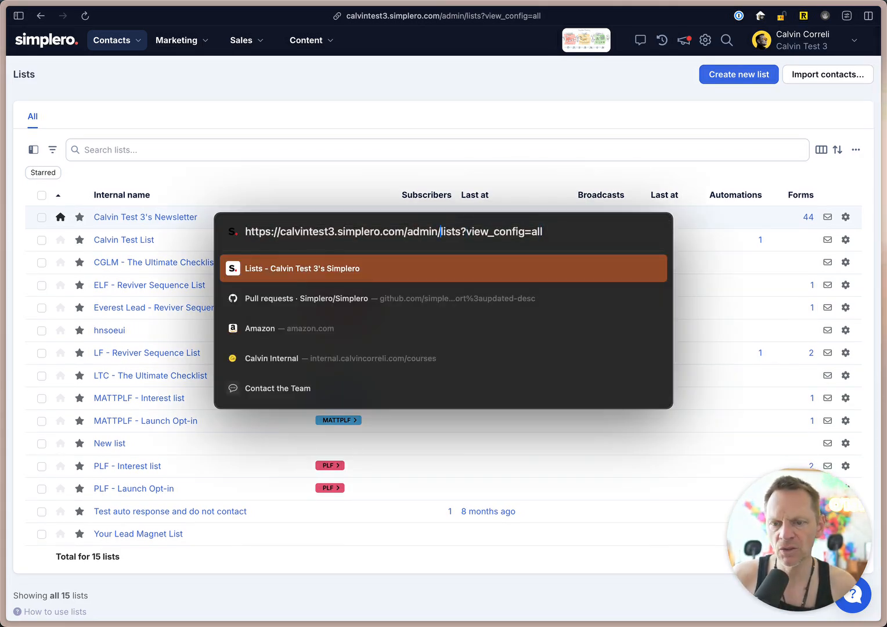
key(alt+shift+Left)
text(demo)
key(Return)
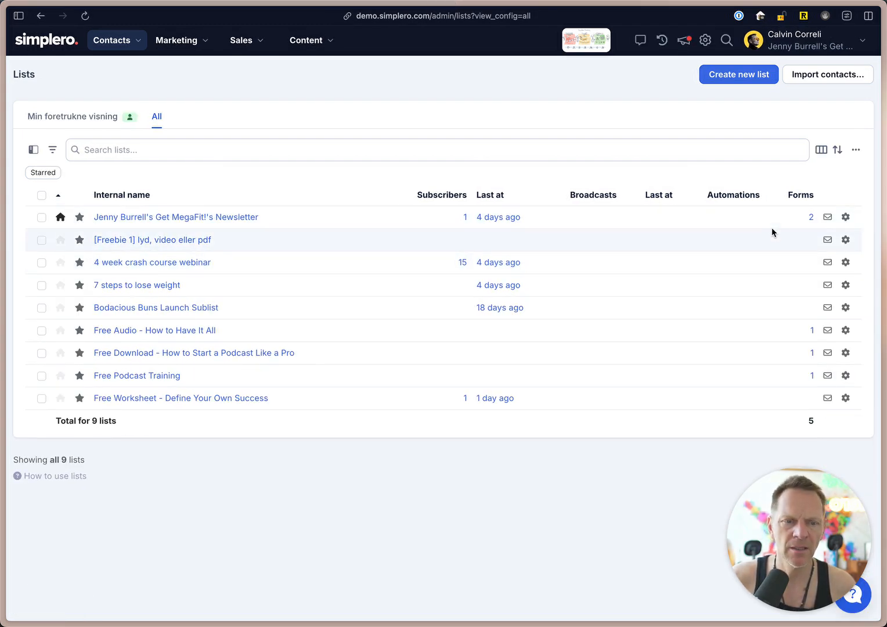
key(super+bracketleft)
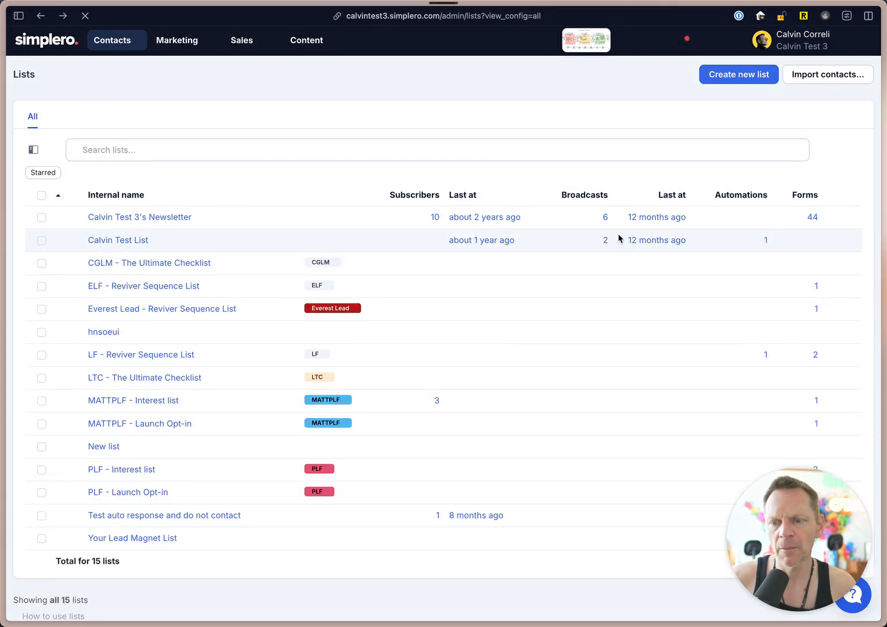
Open the newsletter list and examine its summary page, including latest subscribers, lifetime growth, recent broadcasts and subscribers by signup form.
click(143, 218)
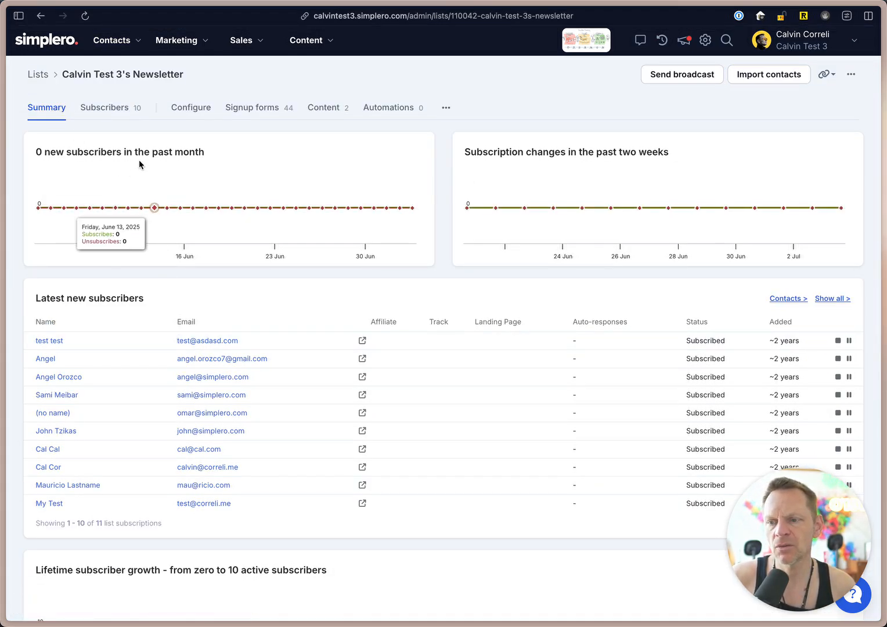
scroll(249, 314, down, 1)
scroll(249, 309, down, 4)
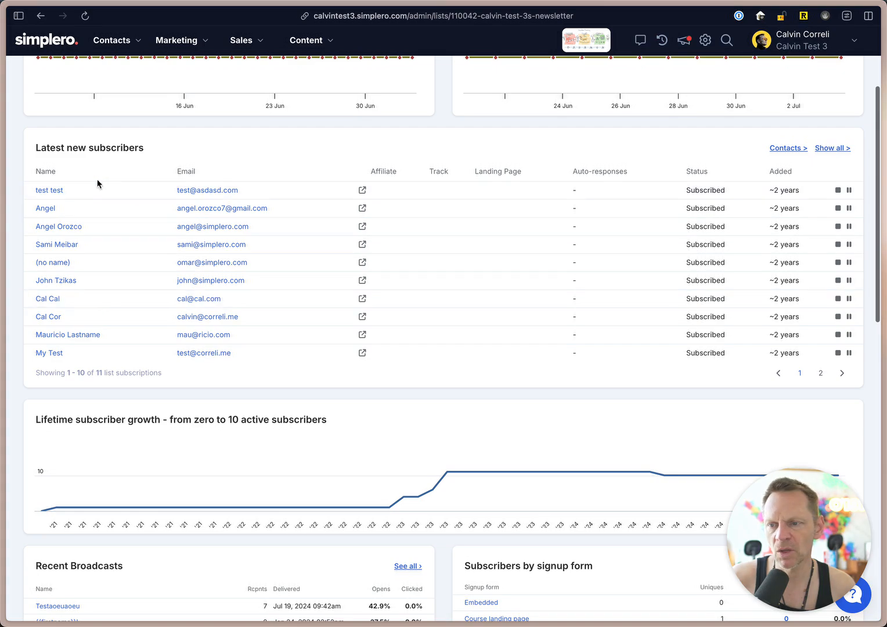
scroll(123, 267, down, 3)
scroll(121, 268, down, 4)
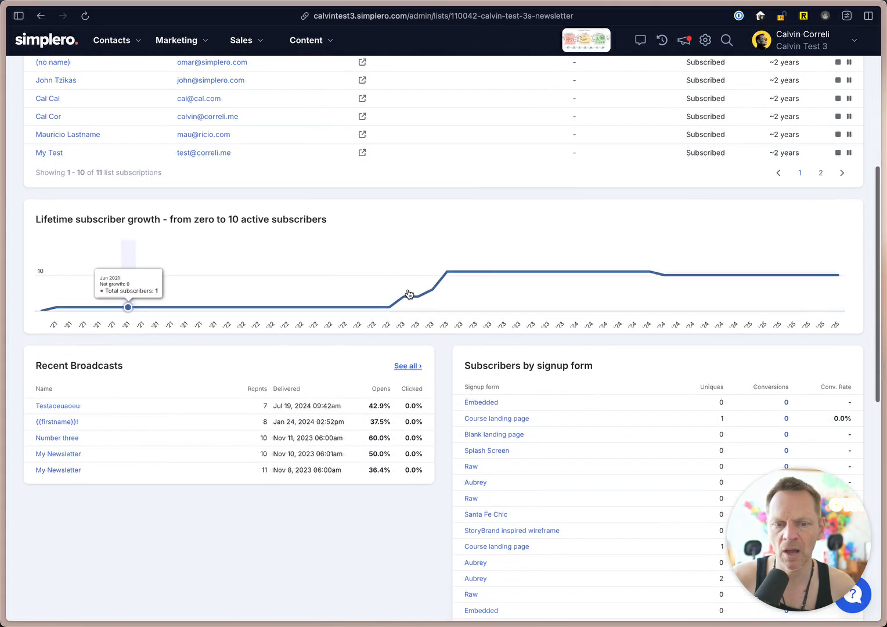
scroll(530, 290, down, 10)
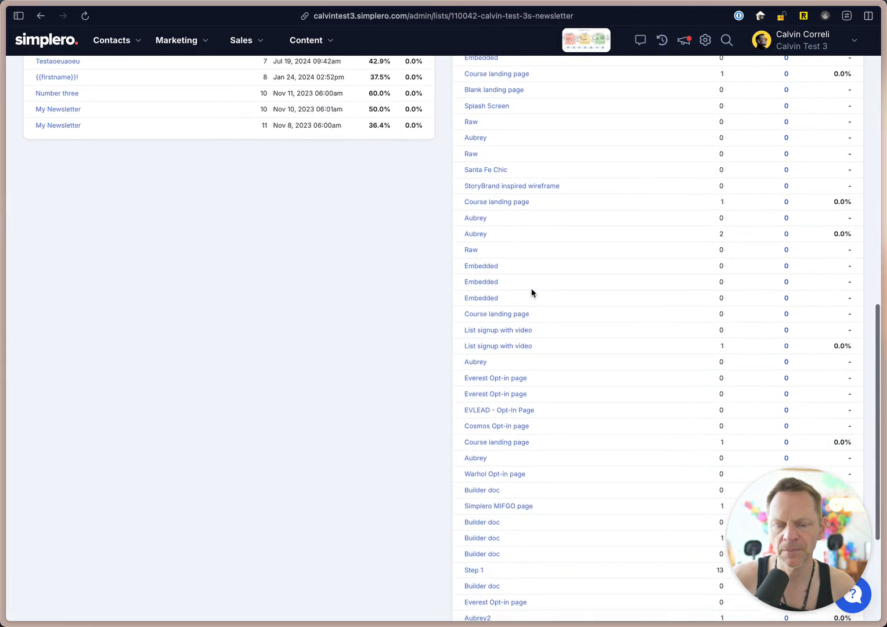
scroll(493, 175, down, 2)
scroll(493, 177, up, 20)
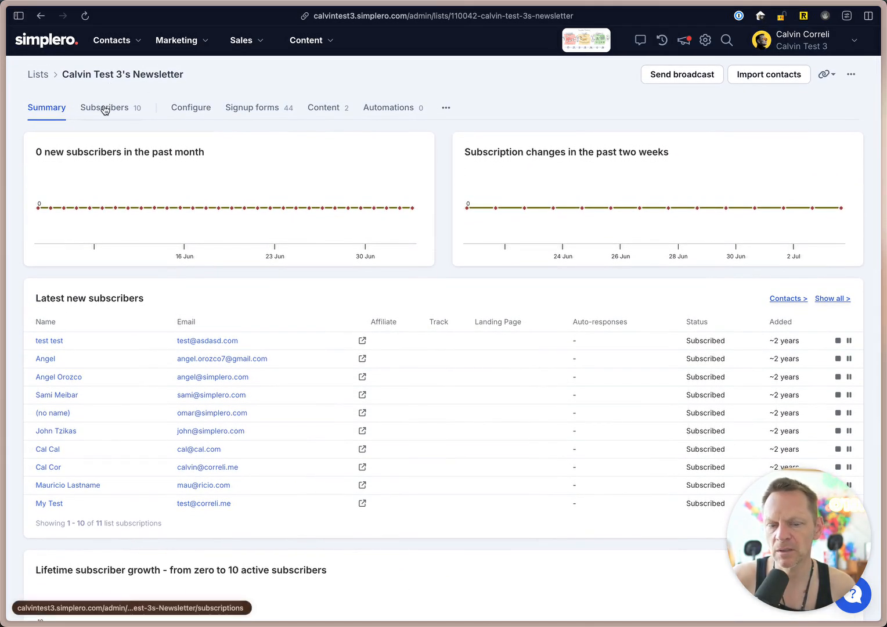
scroll(208, 335, down, 20)
scroll(208, 335, down, 3)
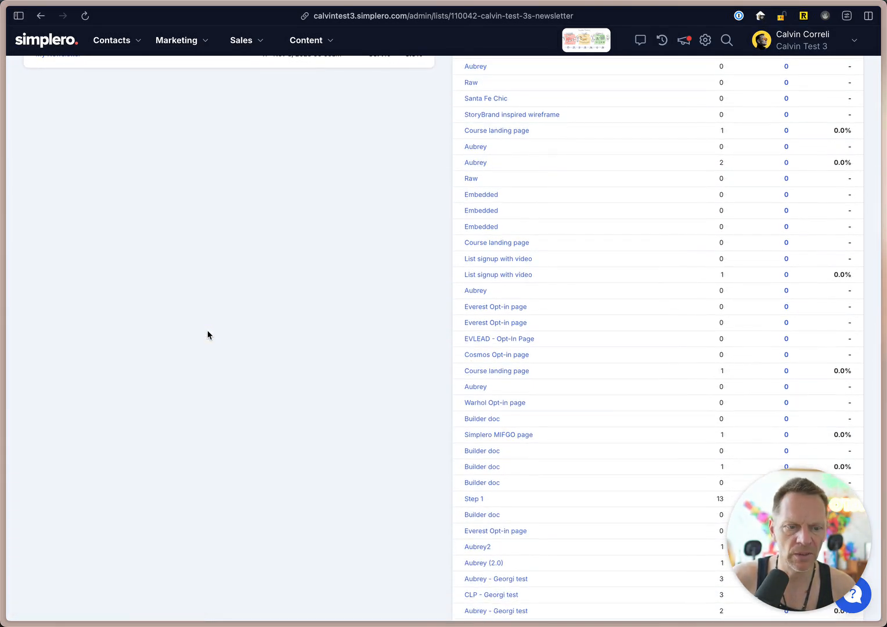
scroll(208, 335, up, 20)
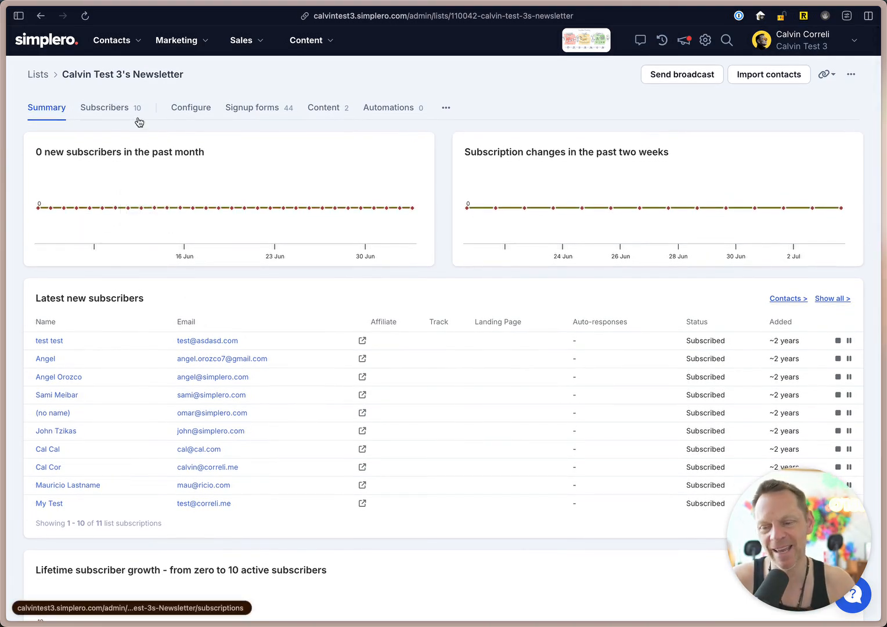
Open the newsletter list's subscribers and browse the filter criteria available for list subscriptions.
click(116, 110)
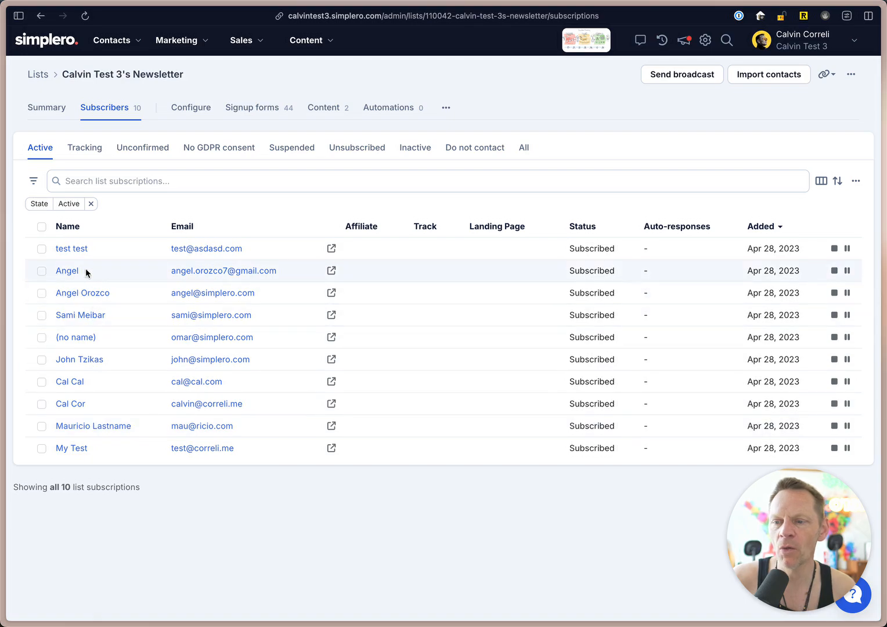
click(33, 179)
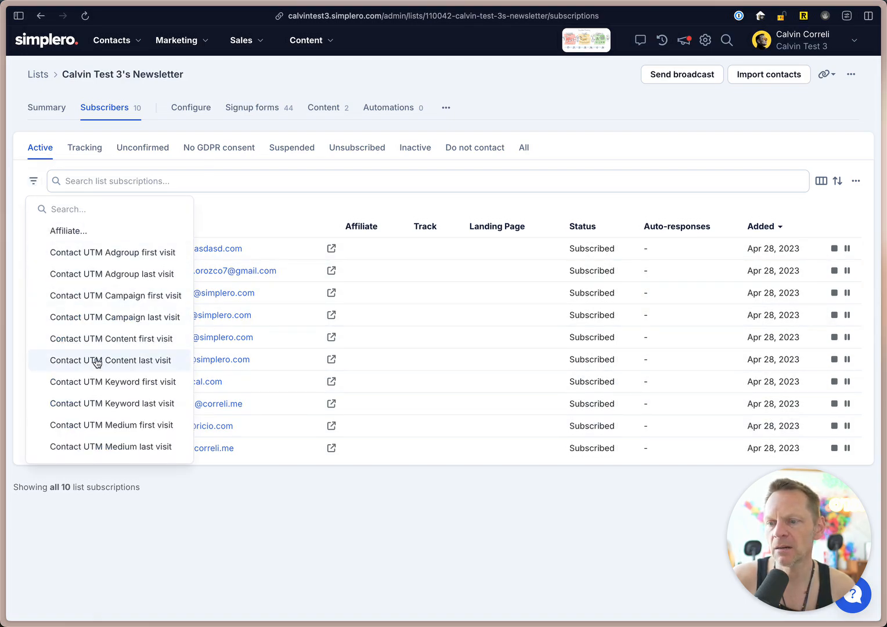
scroll(96, 359, down, 5)
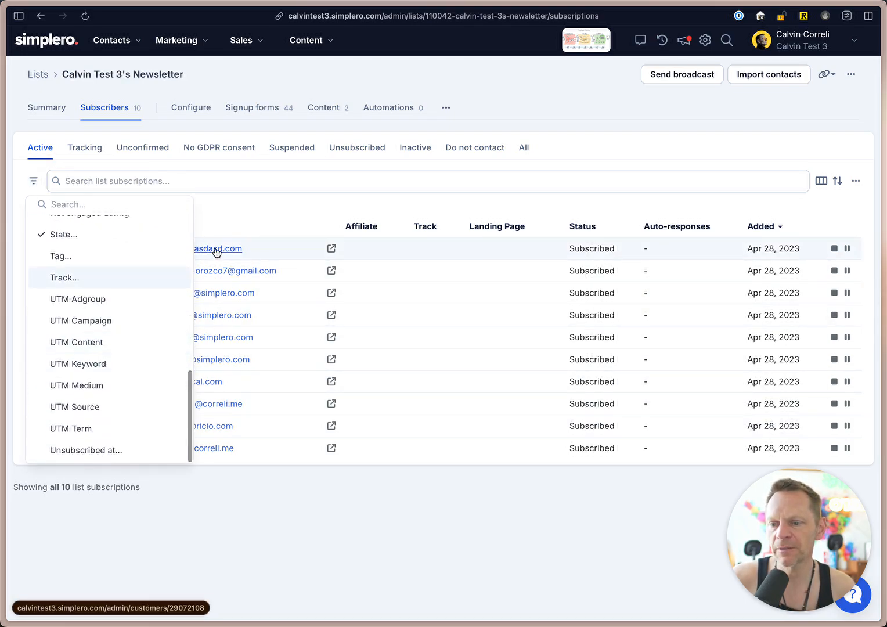
click(241, 207)
Filter the list subscriptions by the Unconfirmed state, and set the state filter back to Active.
click(62, 205)
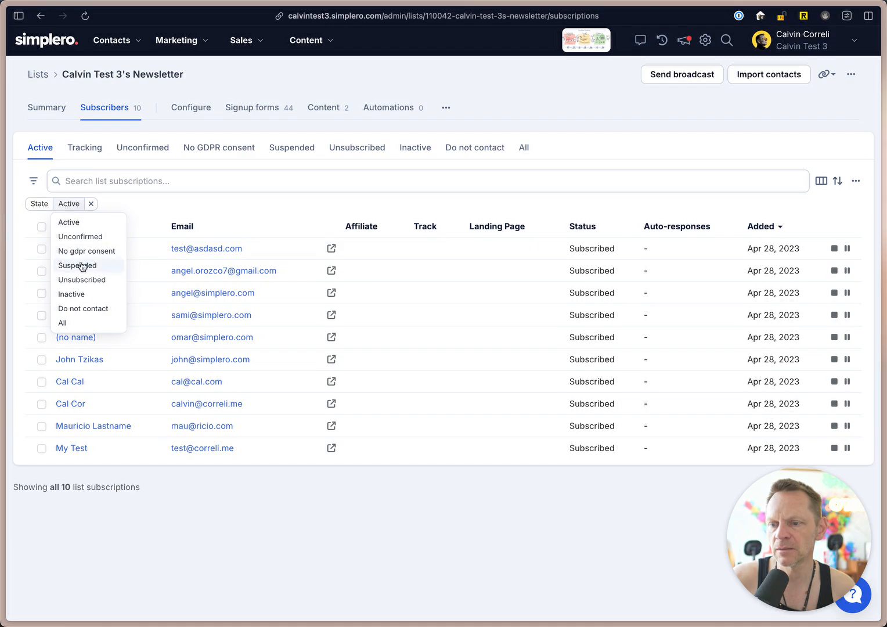
click(87, 238)
click(91, 213)
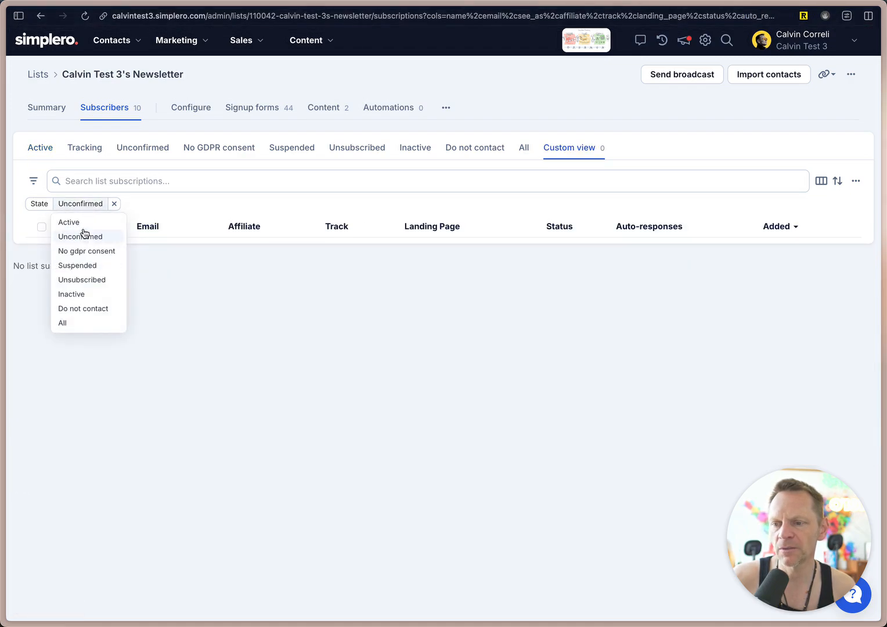
click(82, 223)
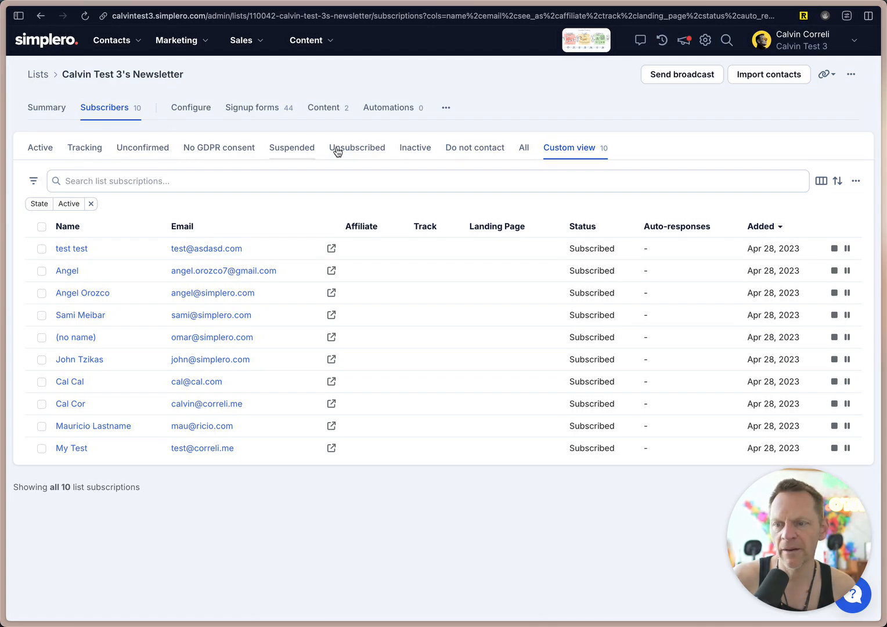
Review the columns available for the List Subscriptions table without changing the selection.
click(818, 182)
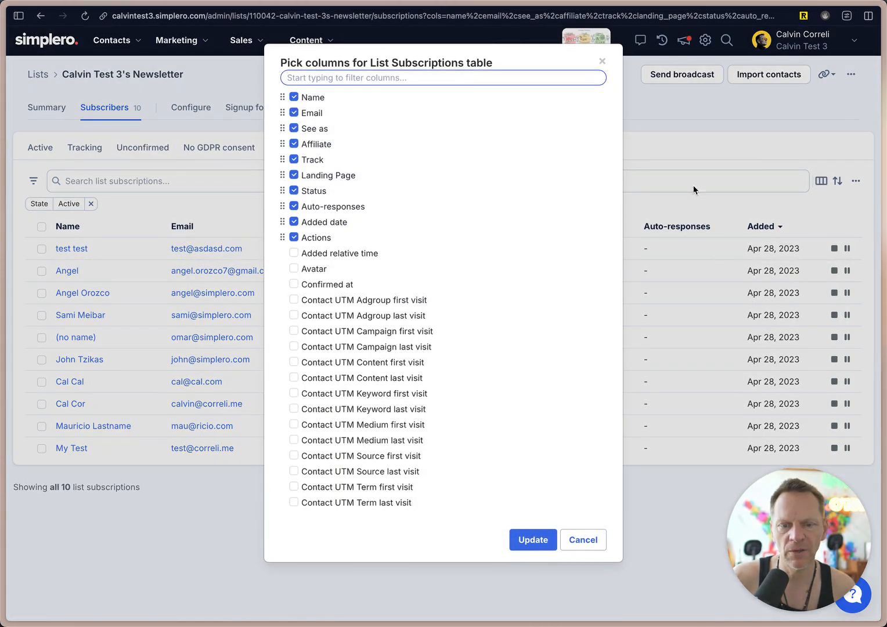
click(590, 544)
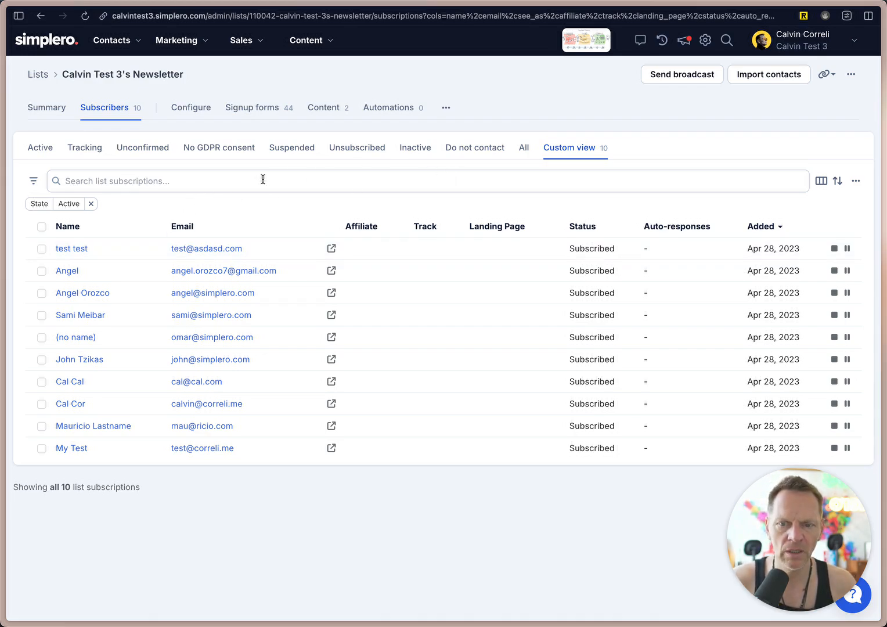
Select the first three subscribers and browse the bulk actions available for them without applying any.
click(42, 249)
click(41, 271)
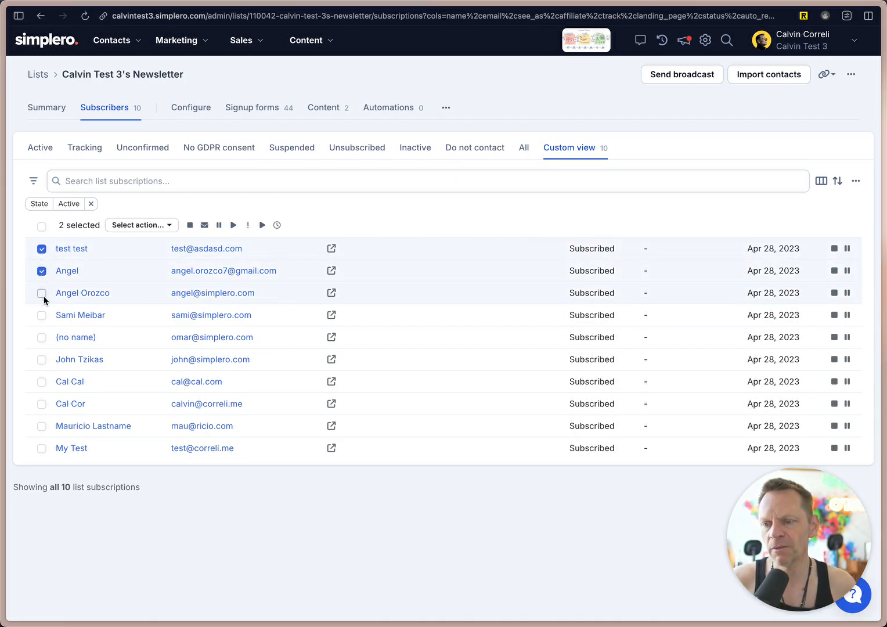
click(41, 293)
click(149, 225)
scroll(172, 419, down, 5)
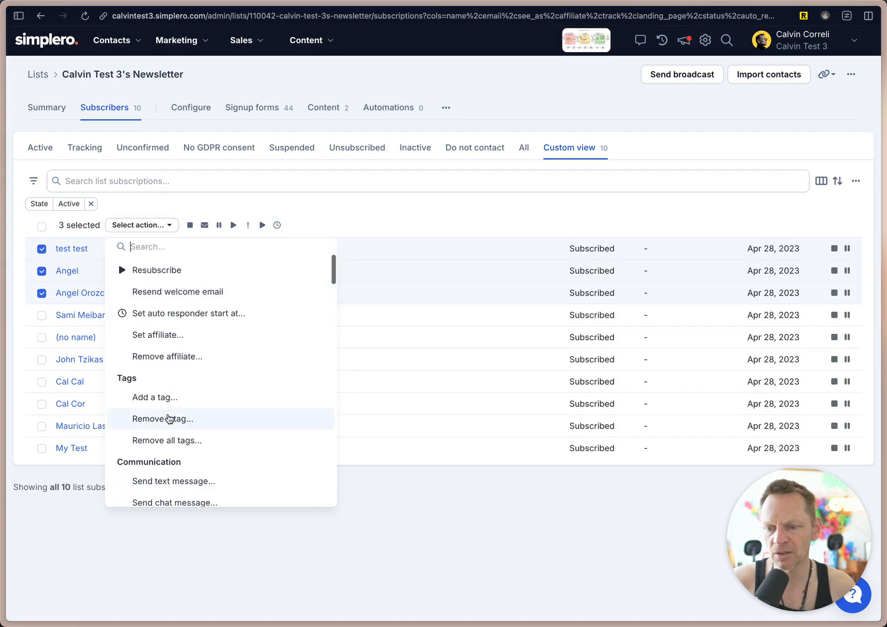
scroll(174, 360, up, 5)
click(303, 197)
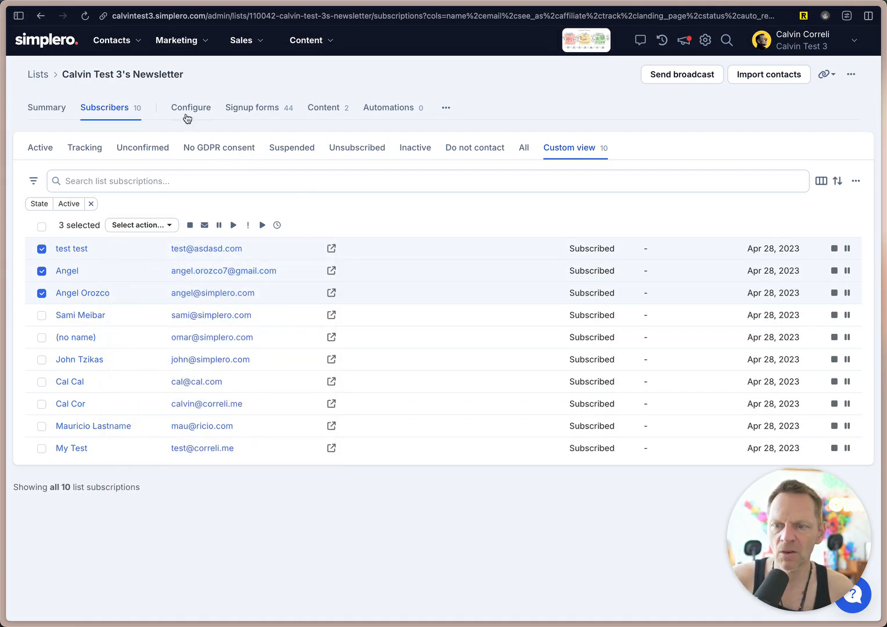
Open the newsletter list's configuration and reveal its internal name and labels fields.
click(187, 113)
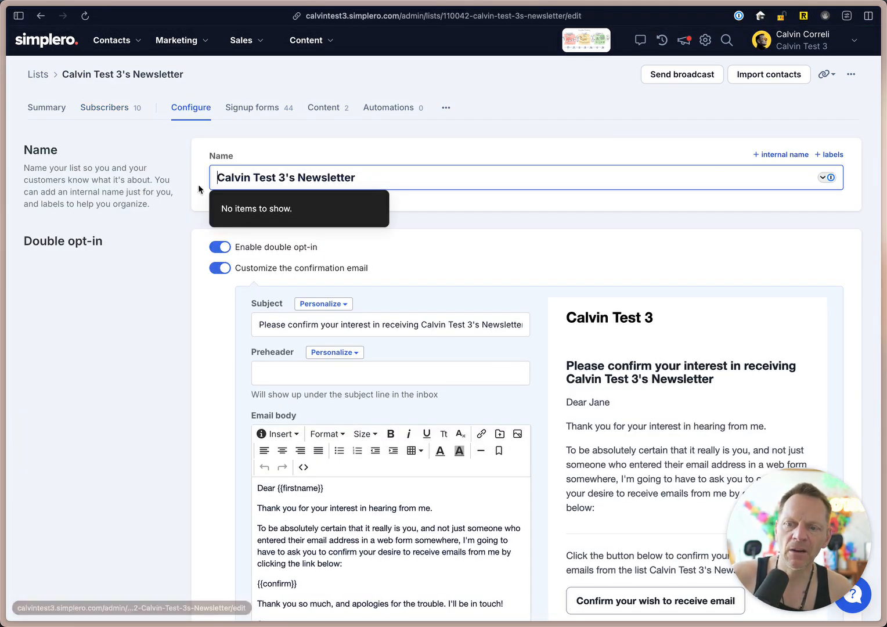
click(150, 422)
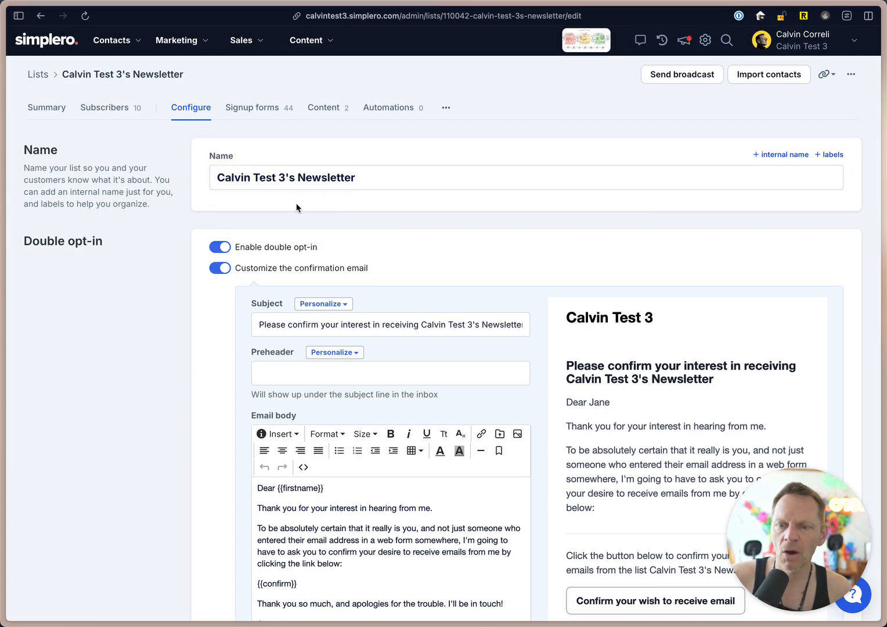
click(793, 155)
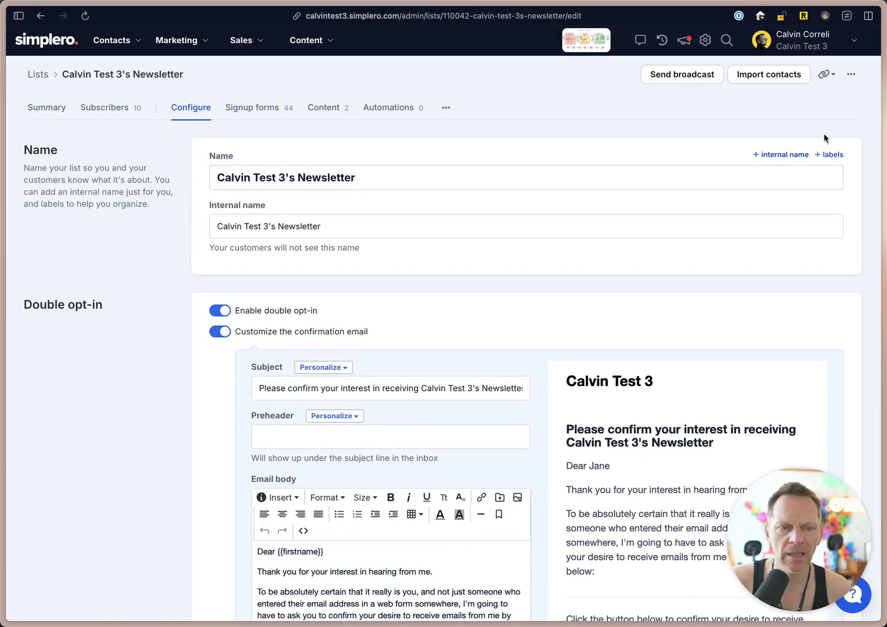
click(832, 153)
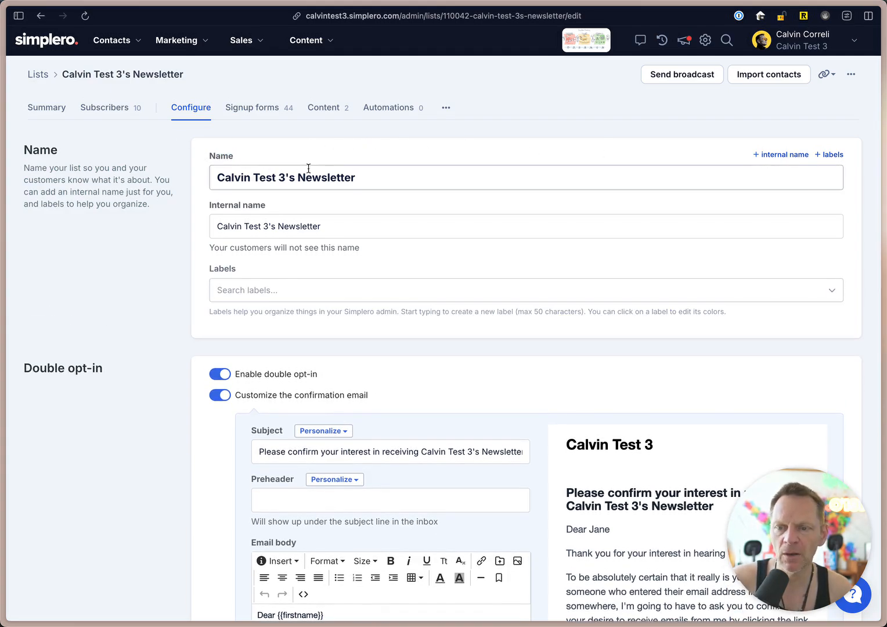
click(405, 179)
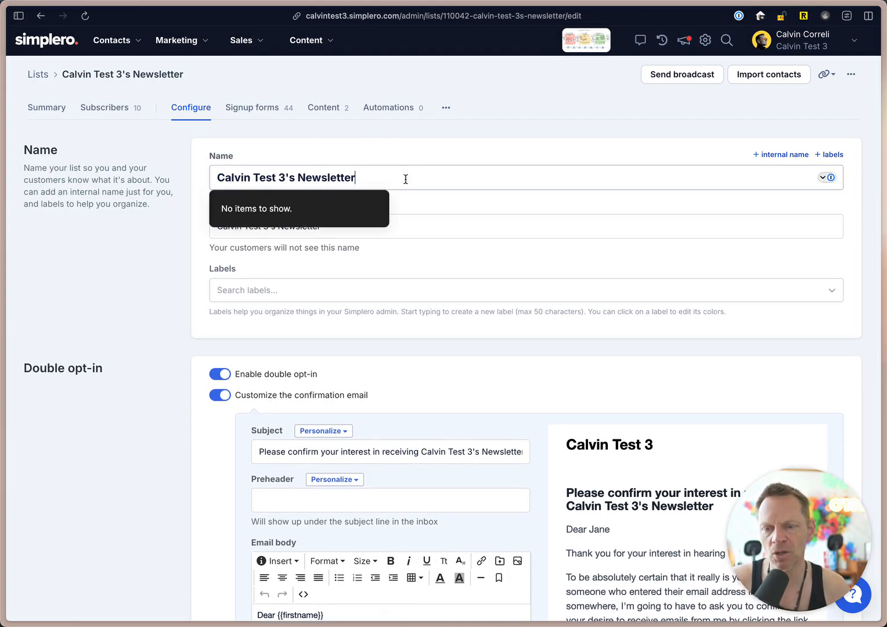
click(391, 145)
click(329, 232)
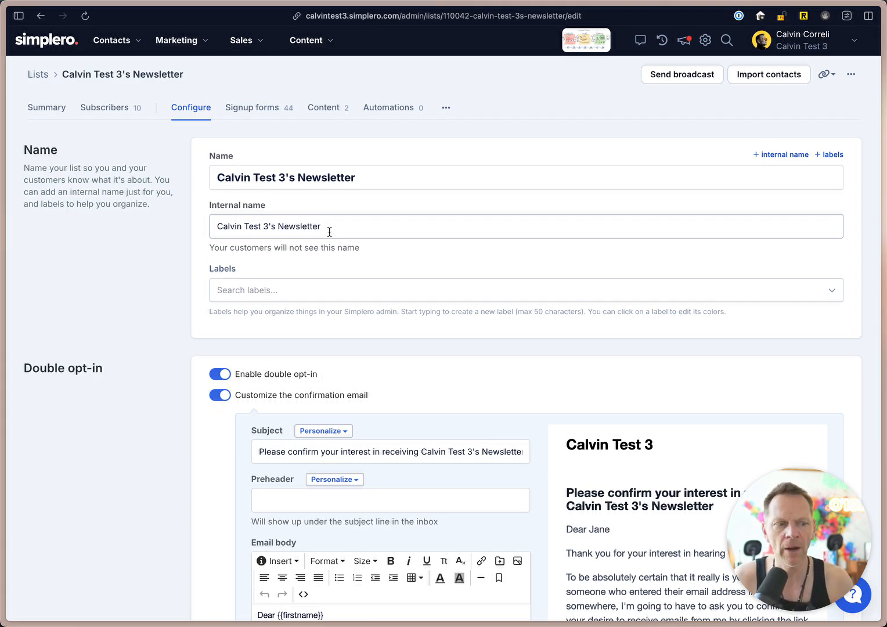
Assign the labels Everest Lead, Scheduling Funnel, CGLM, SOS1 and the blue survey label to the newsletter list.
click(266, 290)
scroll(175, 434, down, 2)
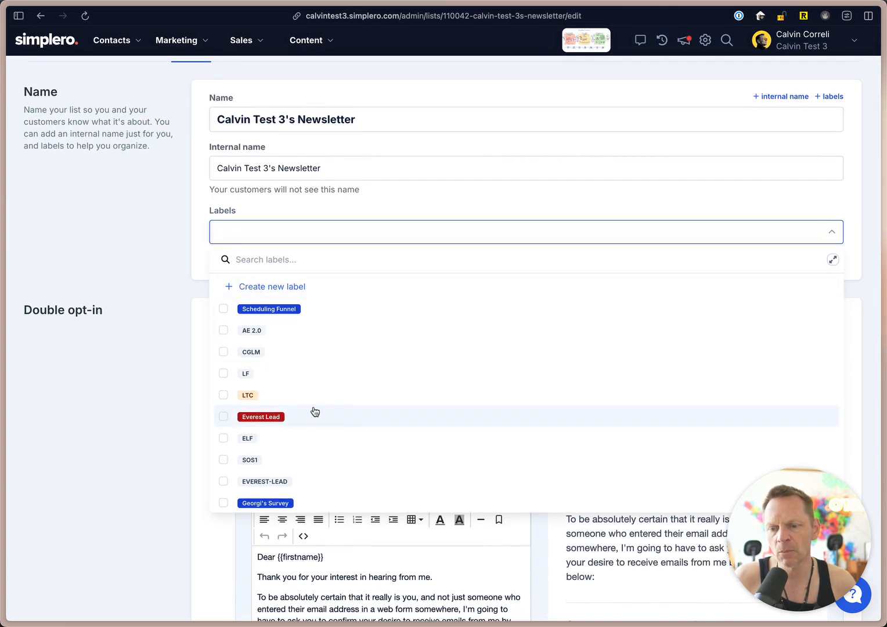
click(317, 412)
click(352, 309)
click(355, 351)
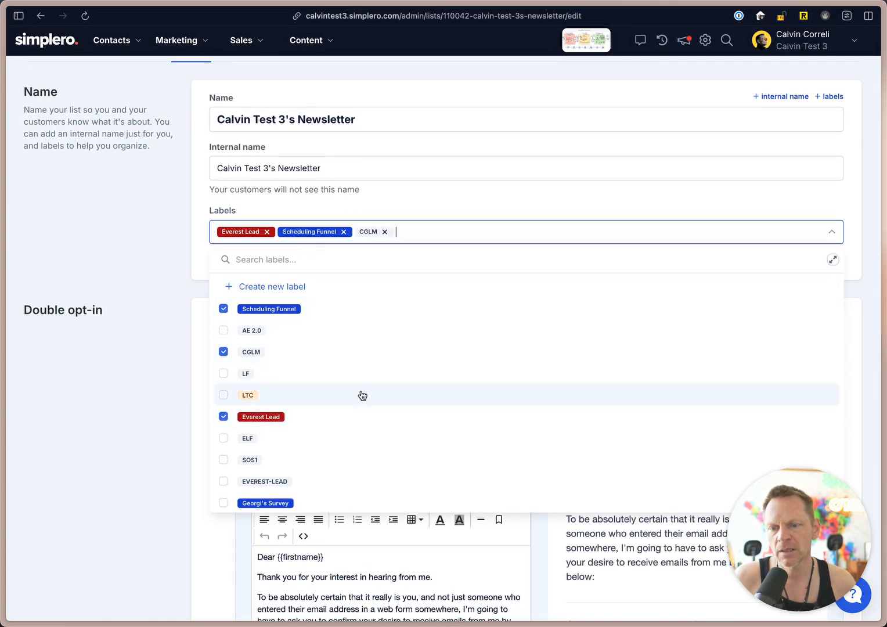
scroll(375, 433, down, 3)
click(374, 432)
click(374, 389)
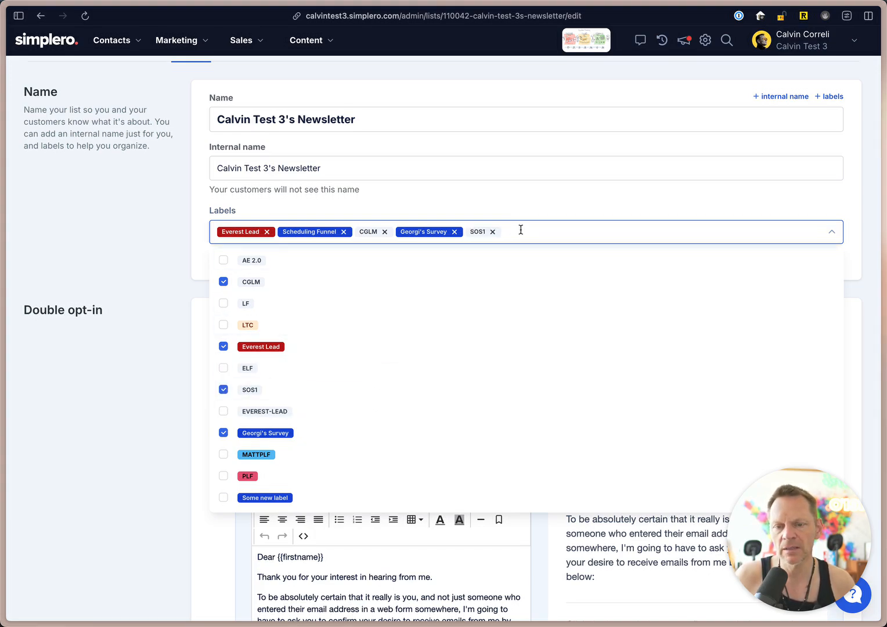
click(179, 234)
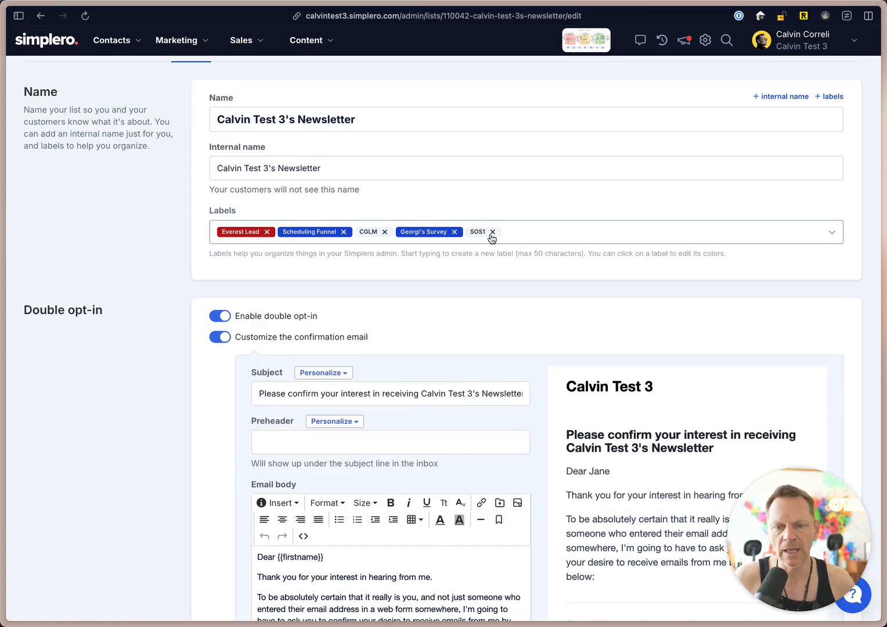
click(524, 233)
click(519, 215)
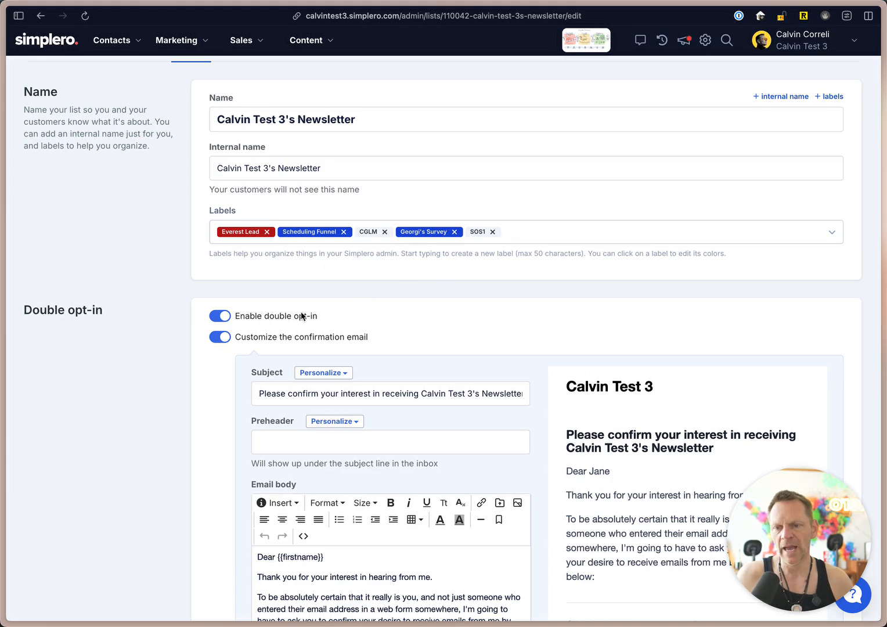
Toggle double opt-in and the customized confirmation email off and back on to show what each option controls.
scroll(103, 375, down, 2)
click(225, 197)
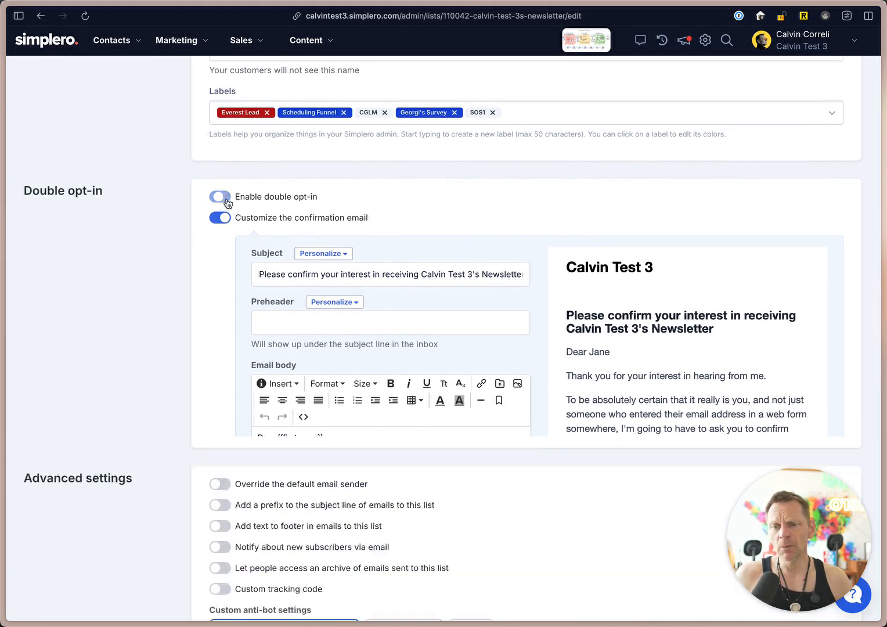
click(226, 245)
scroll(174, 325, down, 3)
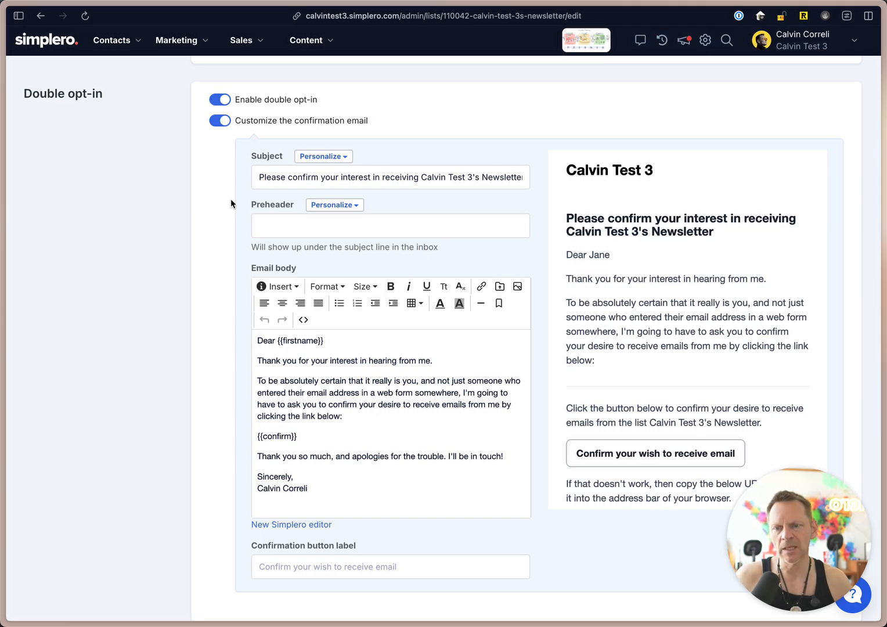
click(222, 122)
click(224, 241)
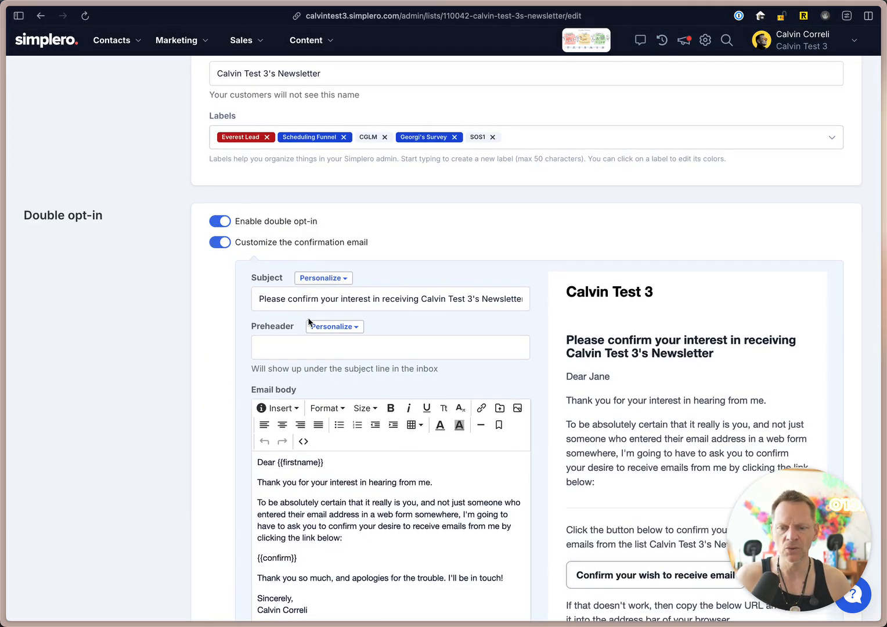
Review the newsletter list's confirmation email body, button label and advanced settings, including the custom anti-bot options.
scroll(308, 319, down, 2)
click(294, 402)
scroll(294, 403, down, 2)
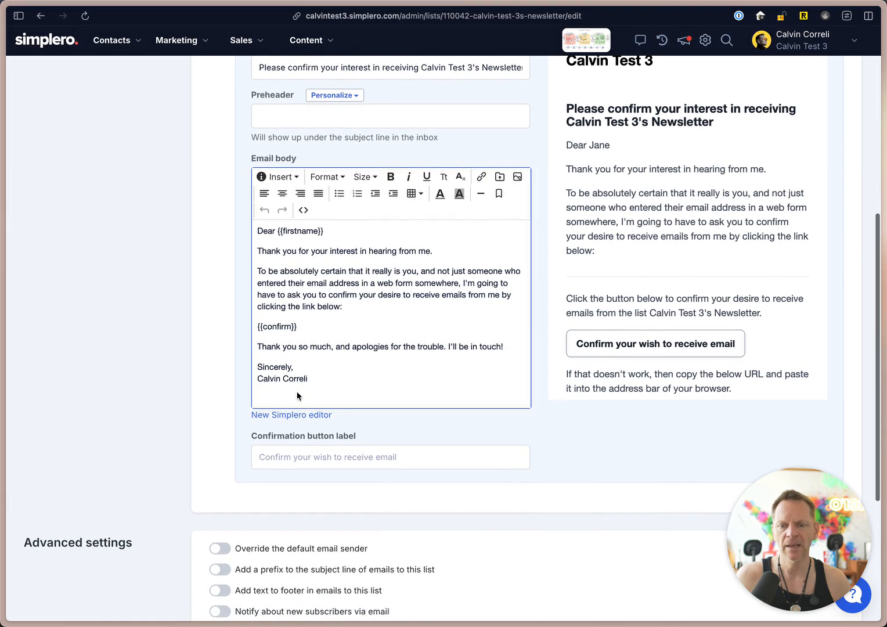
click(370, 303)
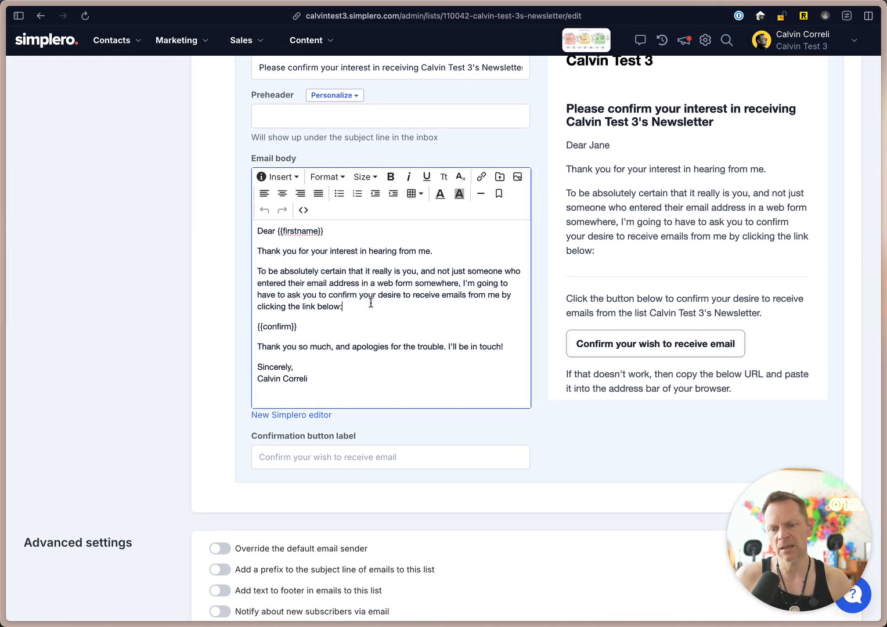
scroll(392, 425, down, 5)
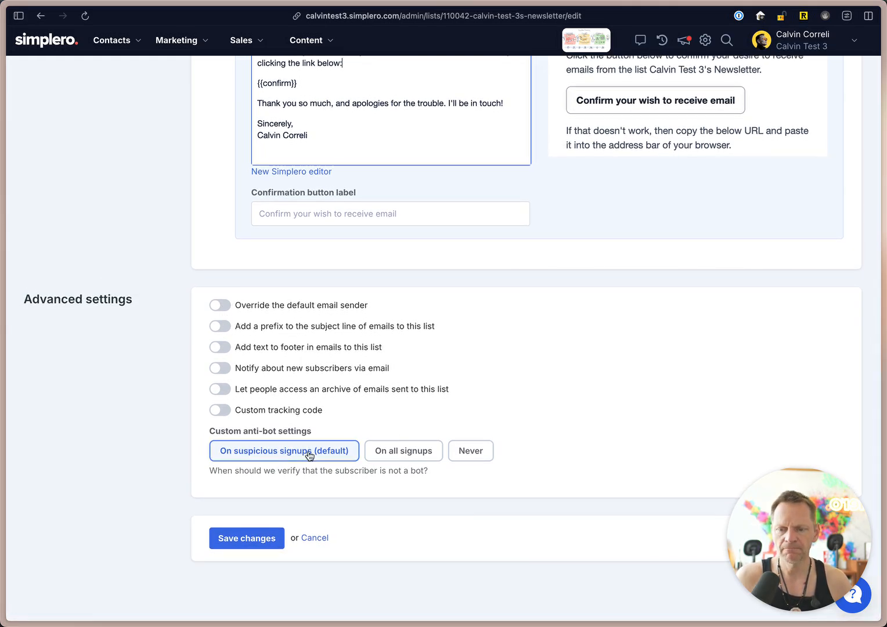
scroll(418, 395, up, 15)
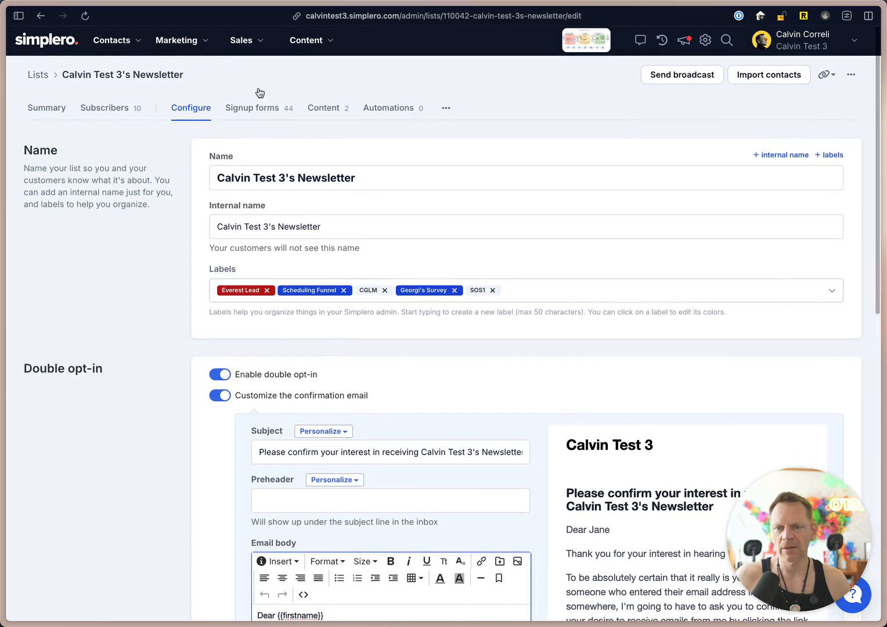
View the list's signup forms and the page templates offered for a new signup form, without creating one.
click(262, 109)
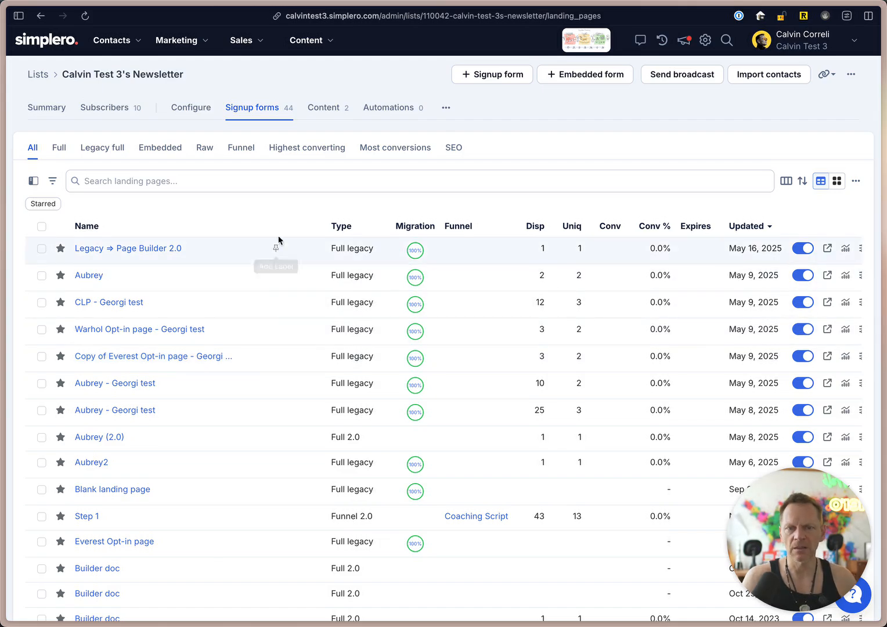
click(481, 80)
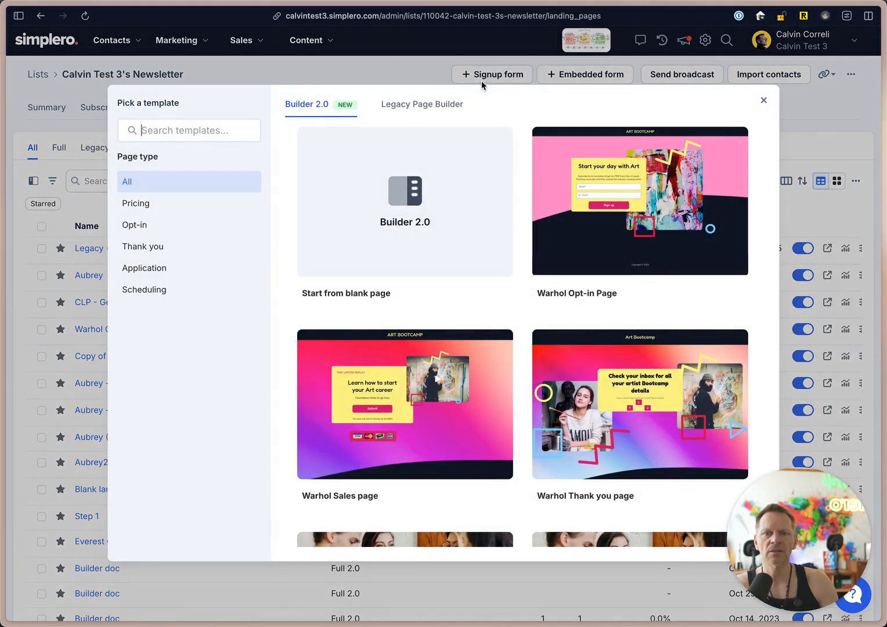
click(480, 80)
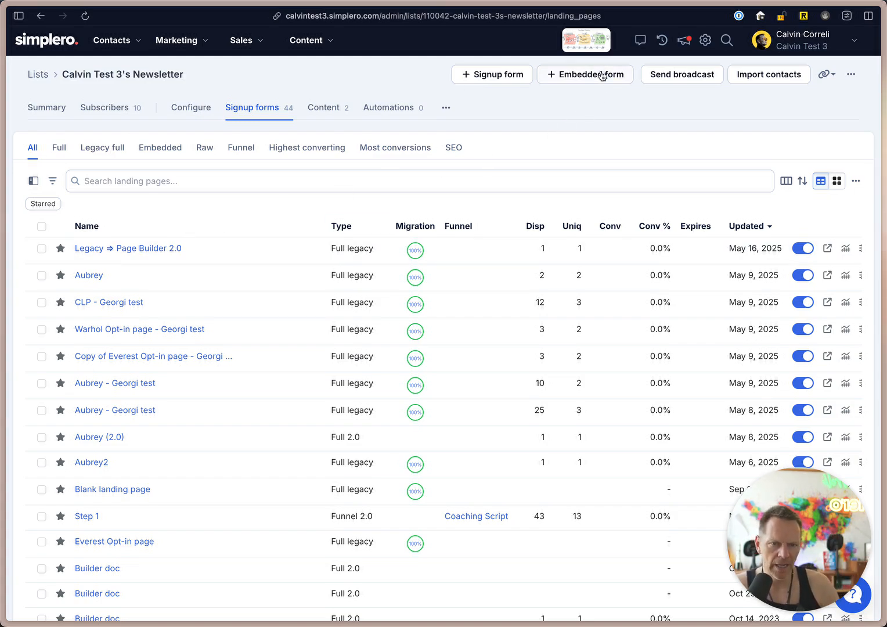
View the list's content settings and the media files available as lead magnet content, without adding any.
click(326, 110)
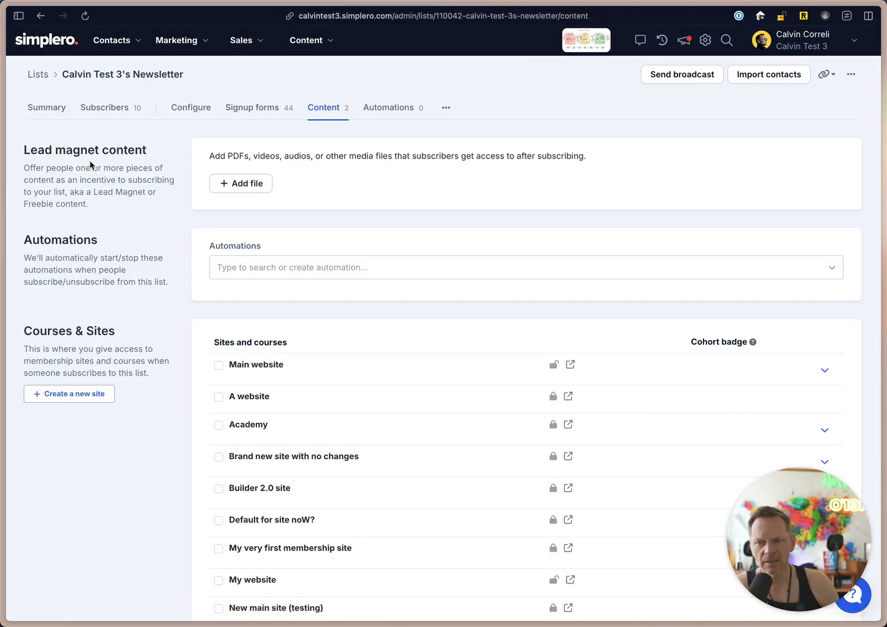
click(239, 187)
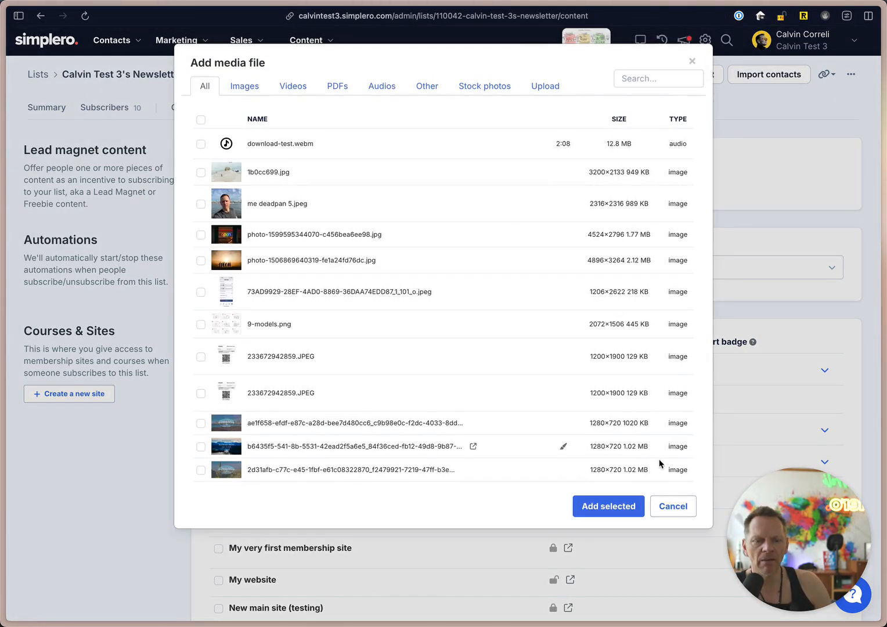
click(672, 506)
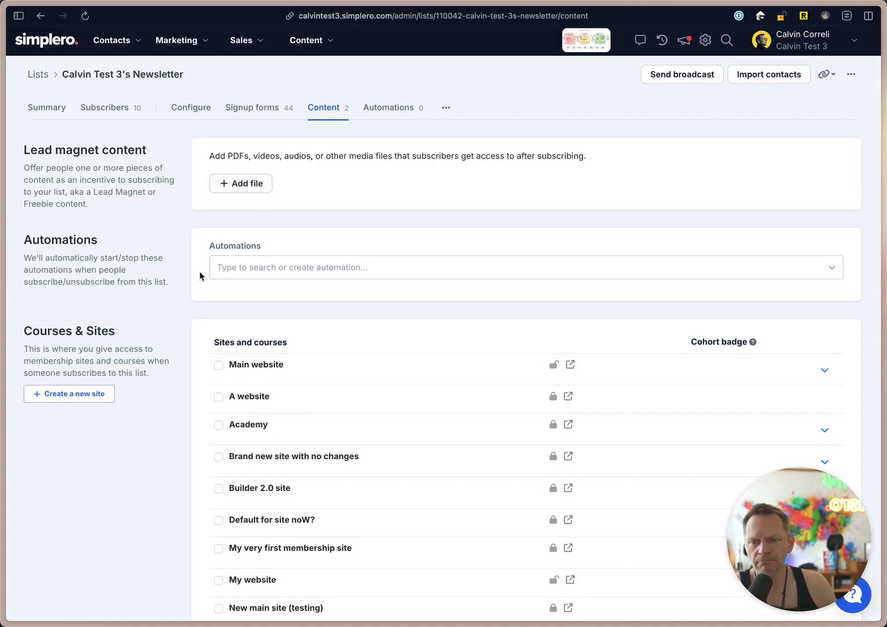
Look over the automations that can be attached to the list without choosing one.
scroll(199, 271, down, 3)
click(231, 196)
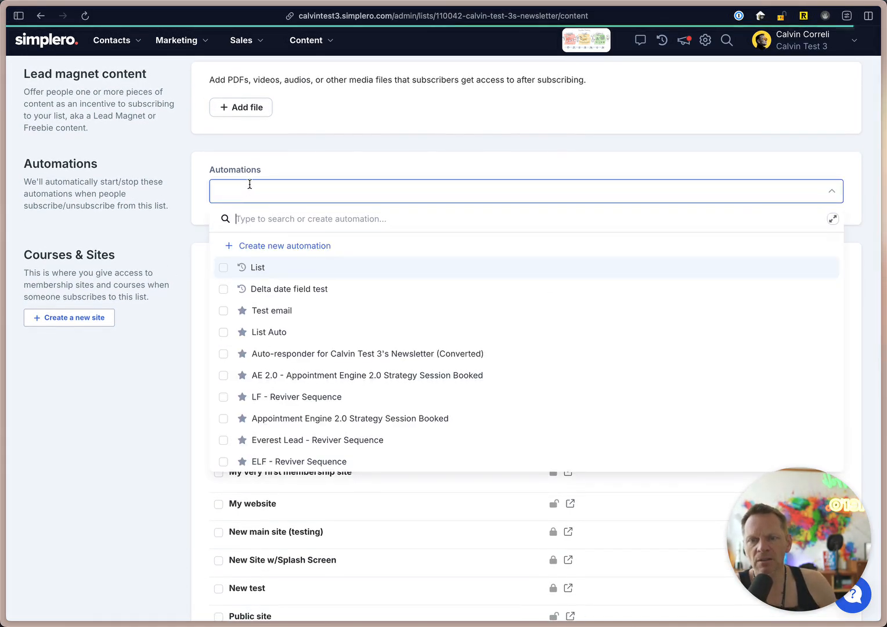
click(288, 180)
scroll(293, 160, up, 3)
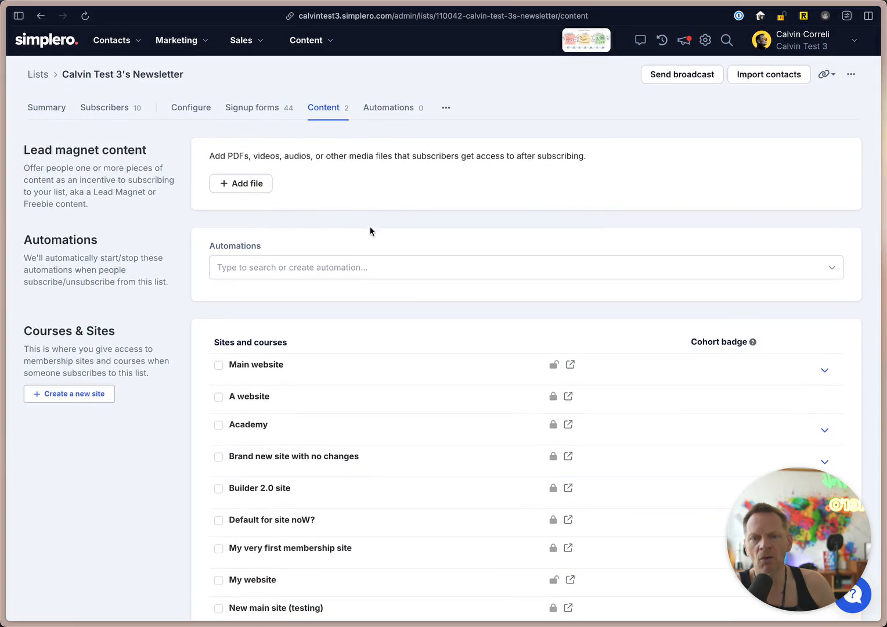
click(292, 270)
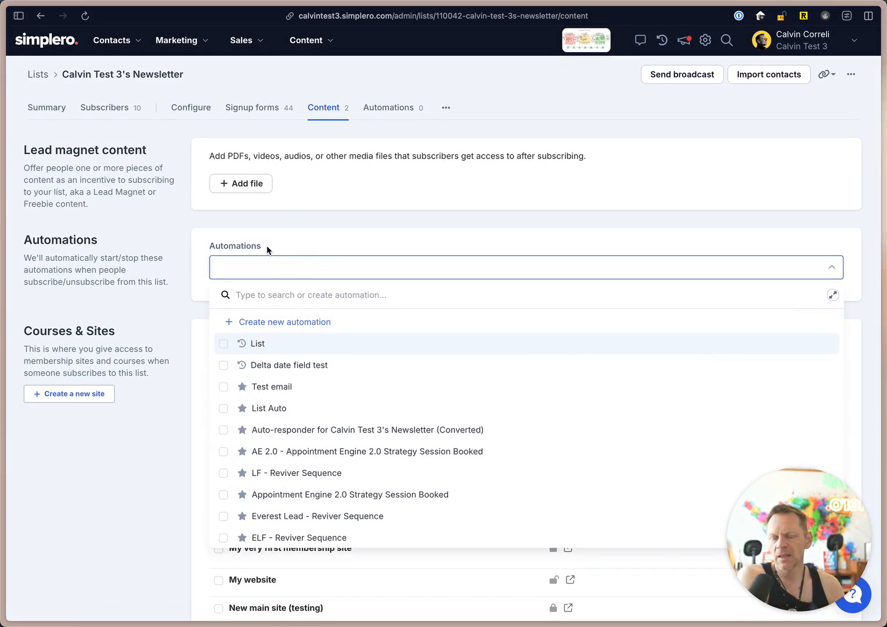
click(267, 246)
Attach the MATTPLF - Product Launch Sequence automation to the newsletter list.
click(271, 270)
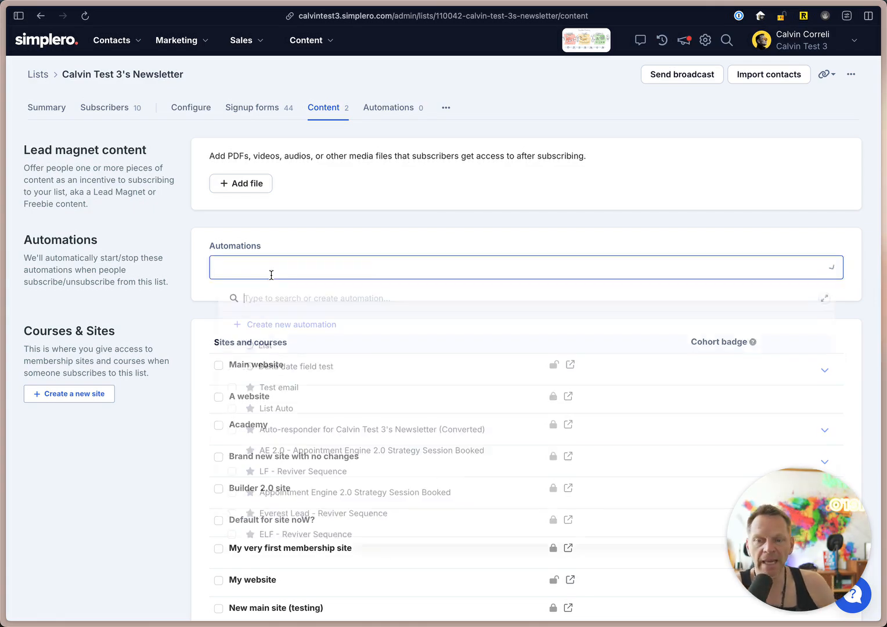
scroll(326, 528, down, 1)
scroll(326, 529, down, 5)
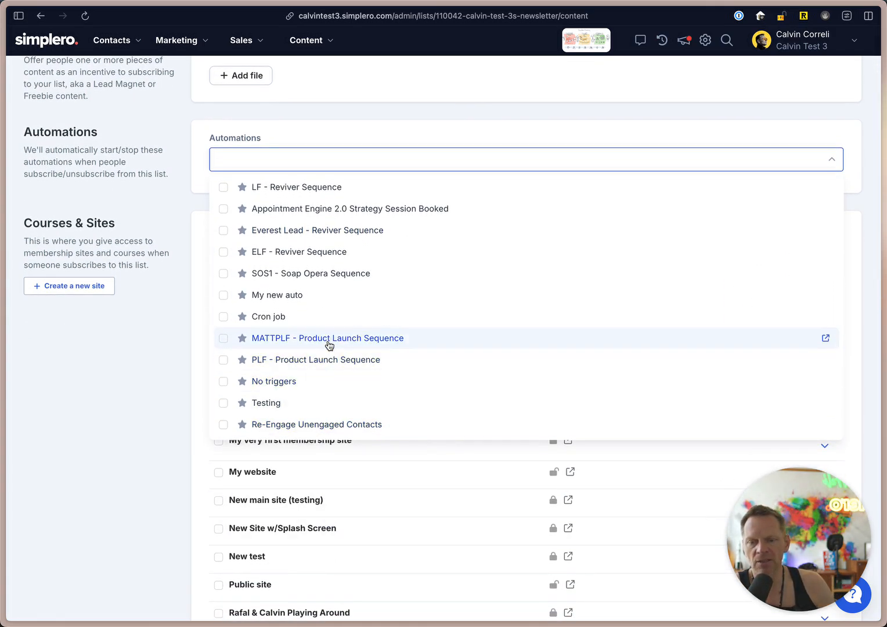
click(329, 343)
scroll(136, 168, up, 1)
click(154, 186)
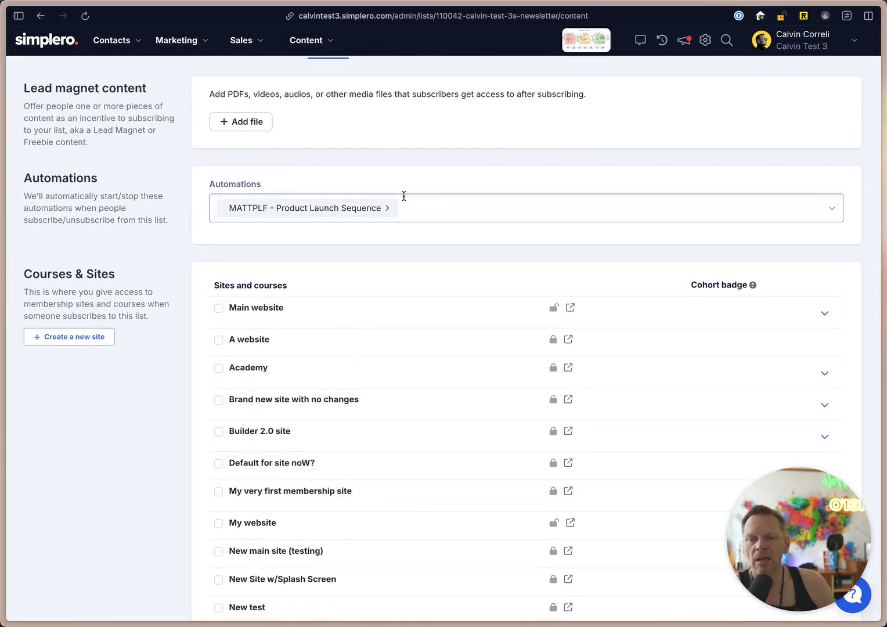
Remove the MATTPLF - Product Launch Sequence automation from the list's automations.
click(413, 208)
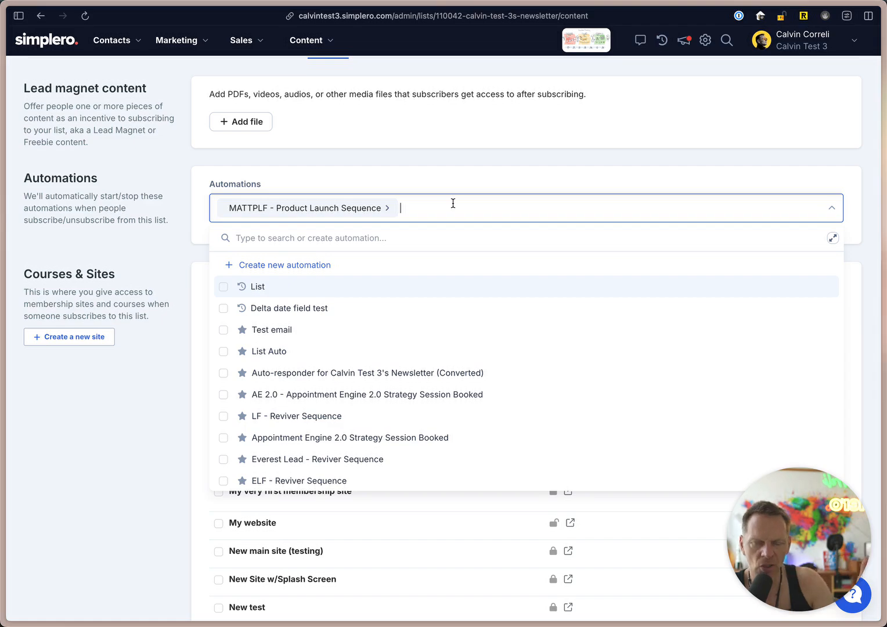
key(BackSpace)
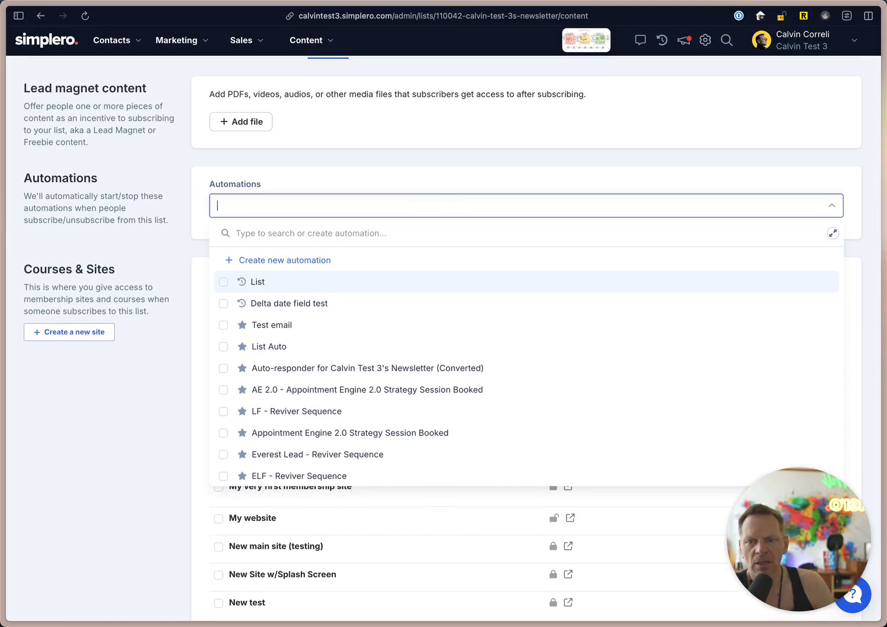
click(163, 200)
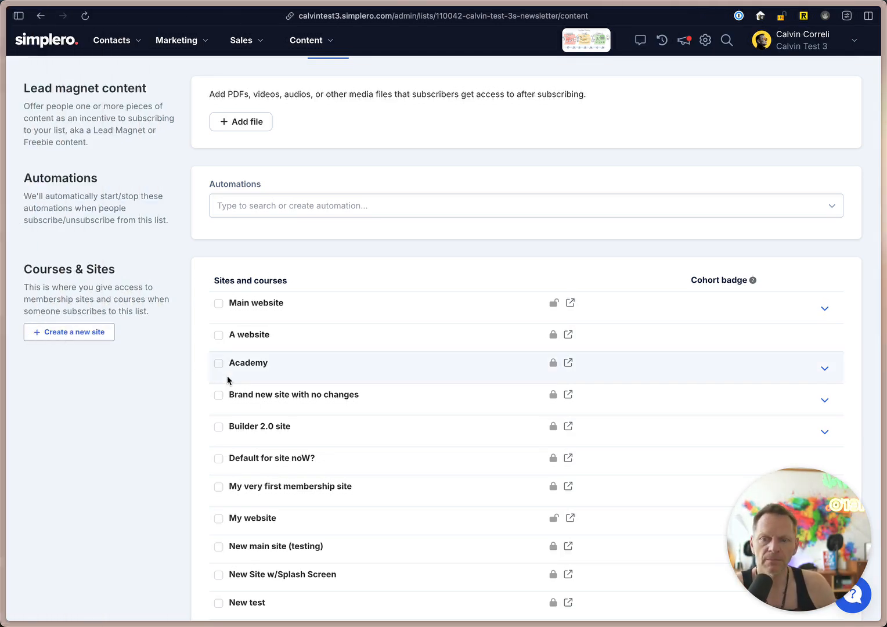
Review the sites and courses subscribers can be given, expanding and collapsing the courses and groups of My very first membership site.
scroll(187, 430, down, 3)
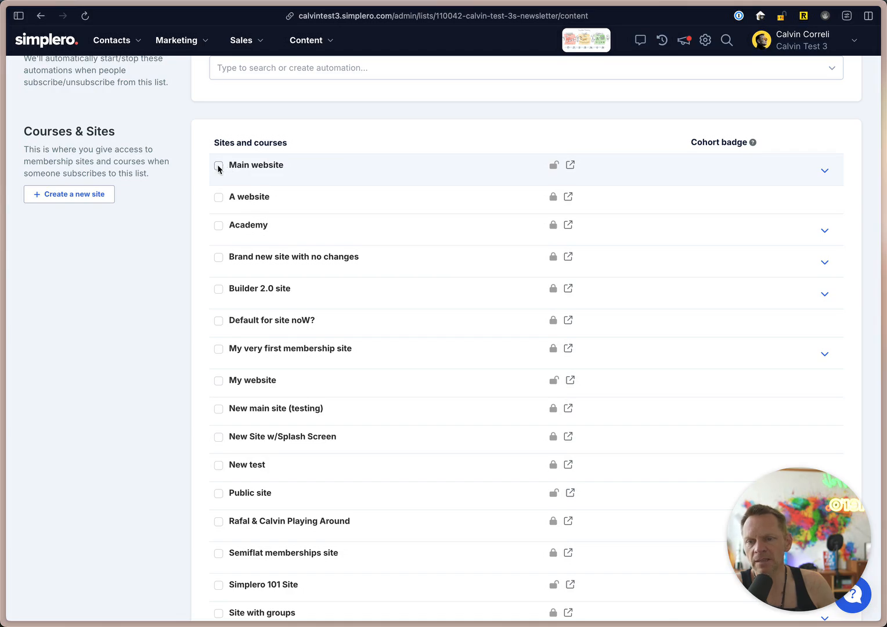
scroll(230, 349, down, 4)
scroll(230, 350, down, 7)
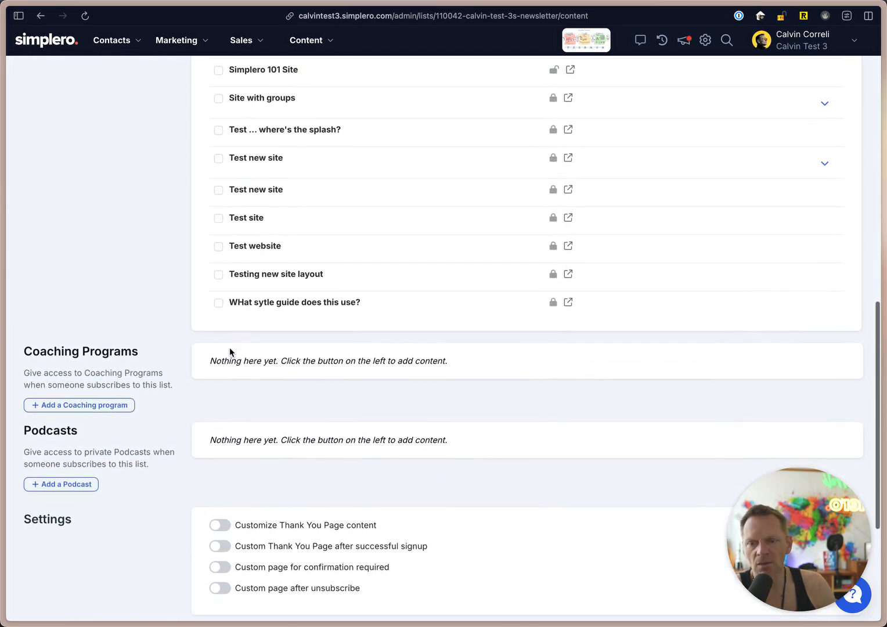
scroll(225, 326, up, 12)
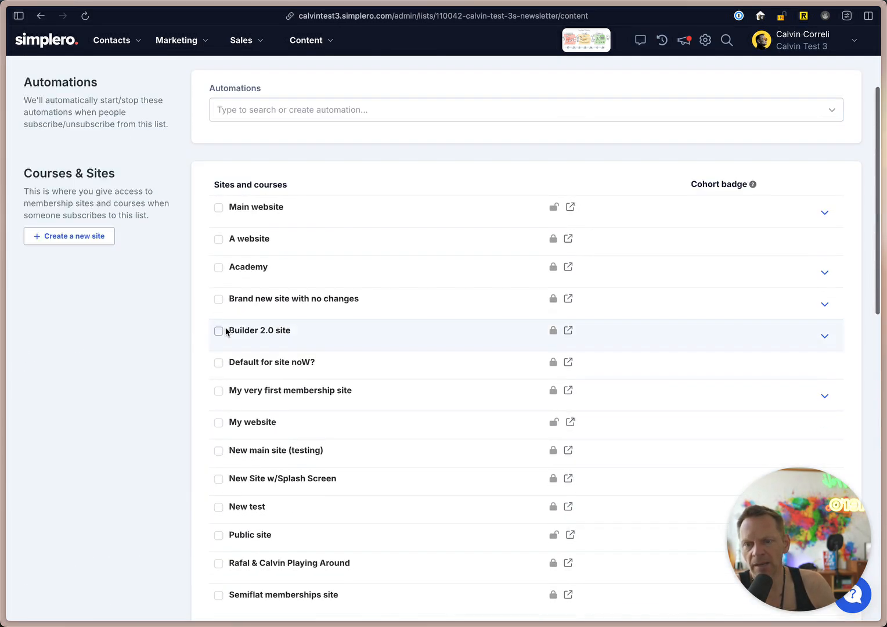
scroll(248, 363, down, 3)
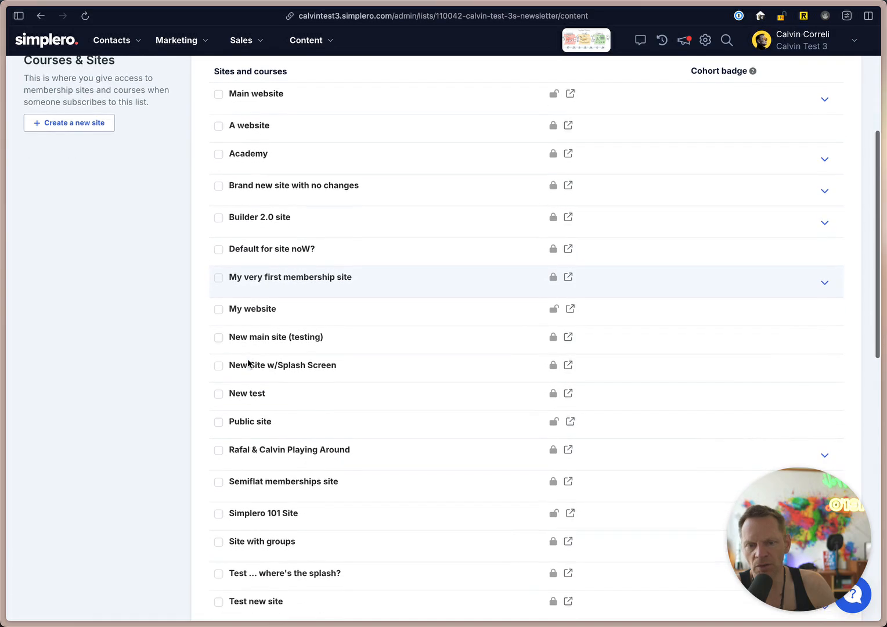
click(824, 282)
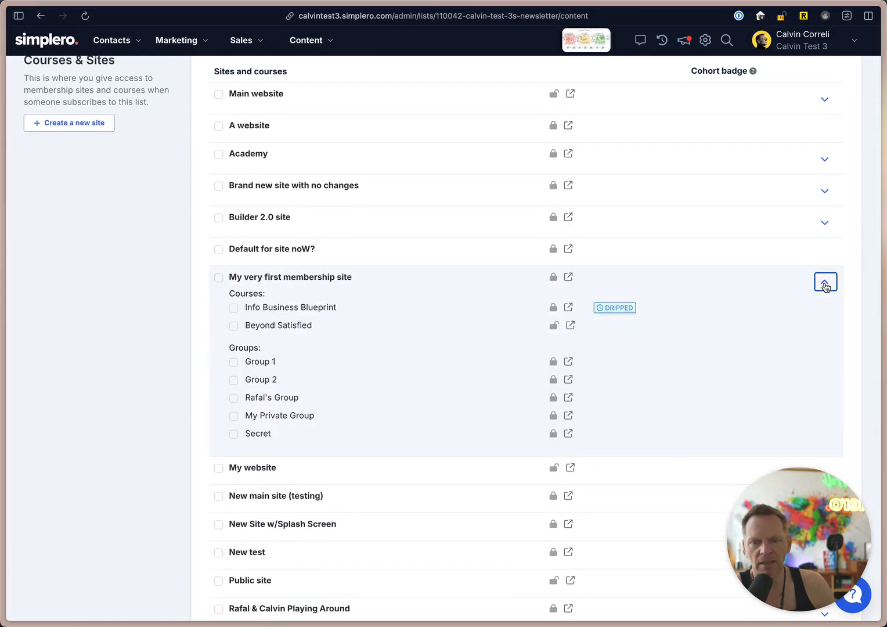
click(824, 282)
Look at the coaching programs and podcasts that can be added to the list, without adding any.
scroll(208, 396, down, 6)
scroll(207, 396, down, 3)
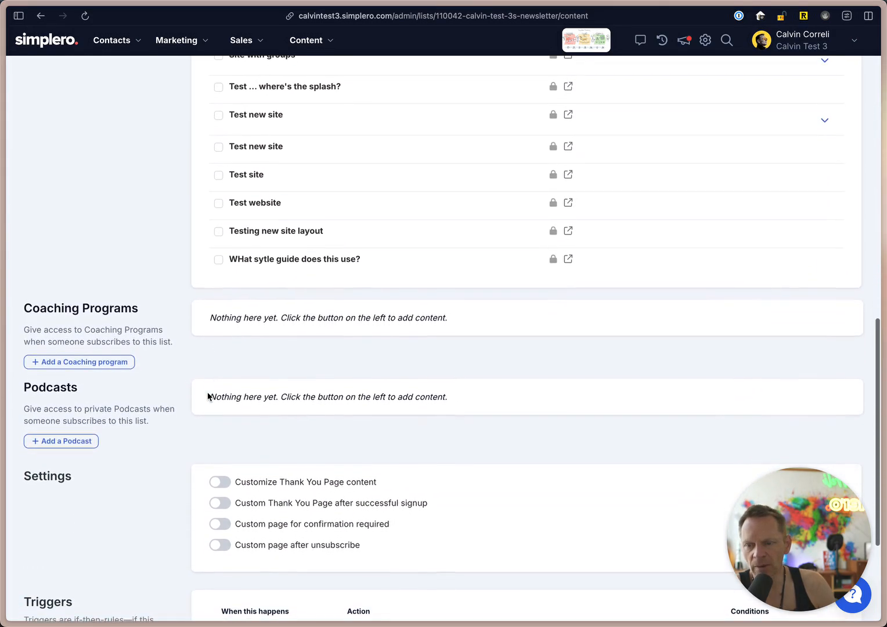
click(86, 359)
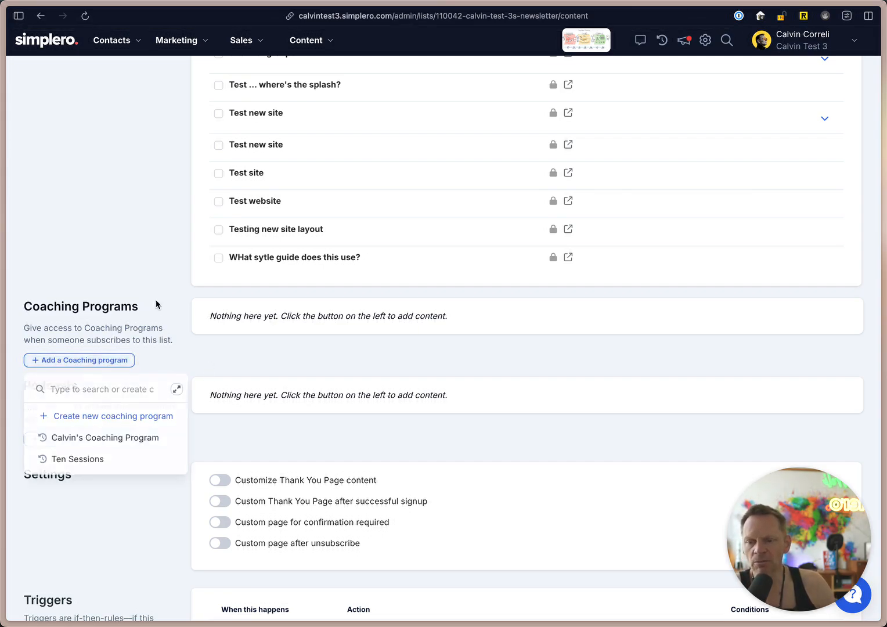
click(75, 442)
click(166, 390)
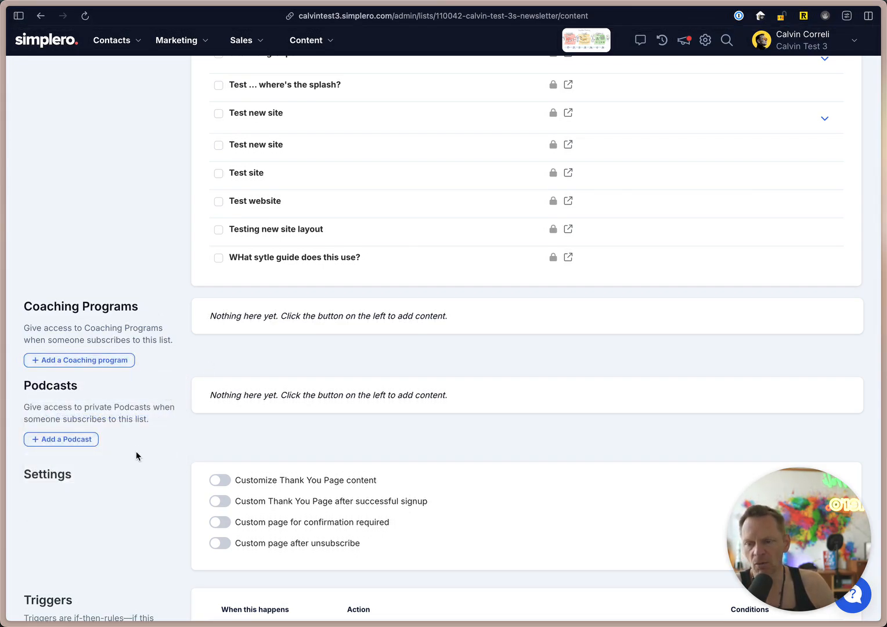
Preview the fields for customizing the Thank You Page content, leaving that setting turned off.
scroll(135, 451, down, 2)
scroll(136, 453, down, 1)
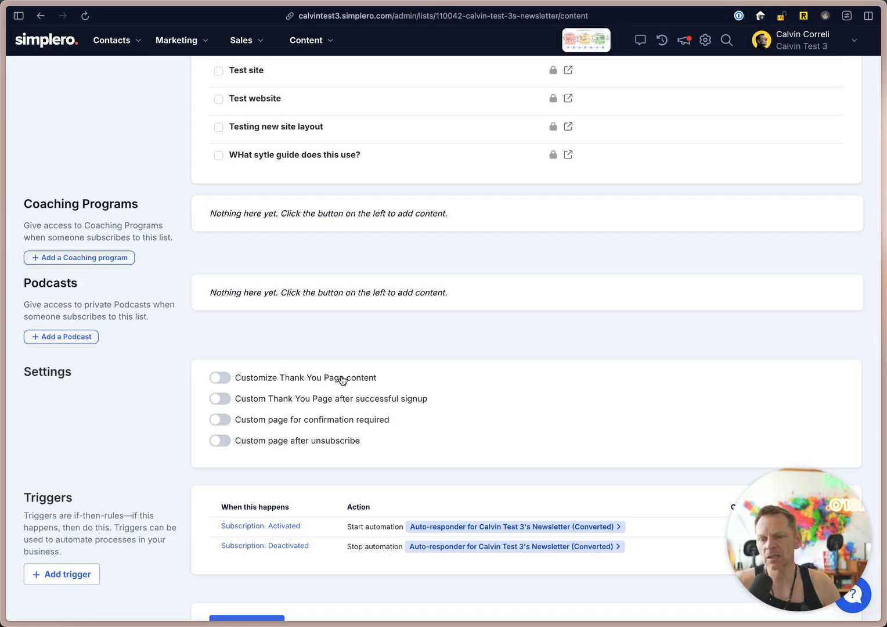
scroll(336, 375, down, 3)
click(285, 290)
click(286, 291)
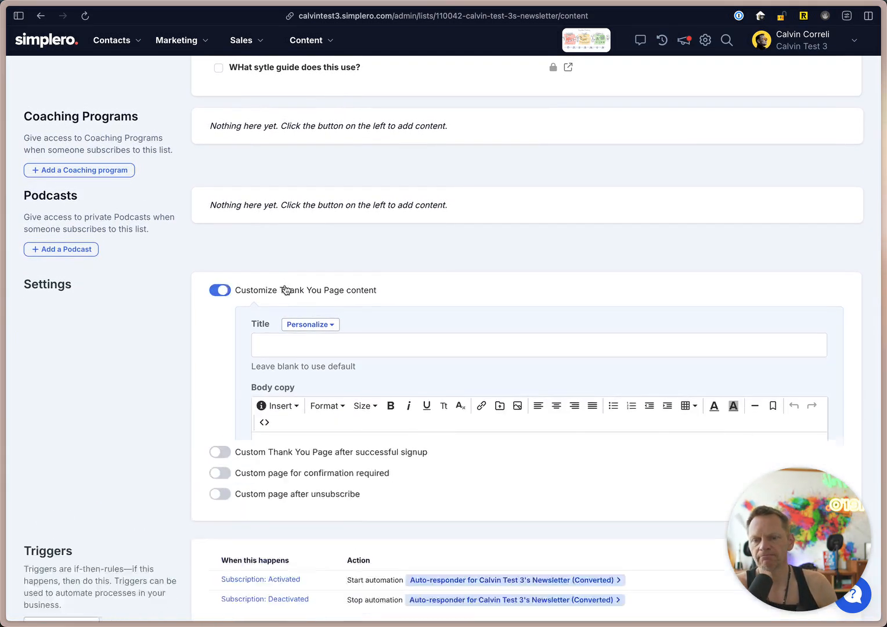
Preview the redirect URL option for a custom Thank You Page after successful signup, leaving it turned off.
click(295, 319)
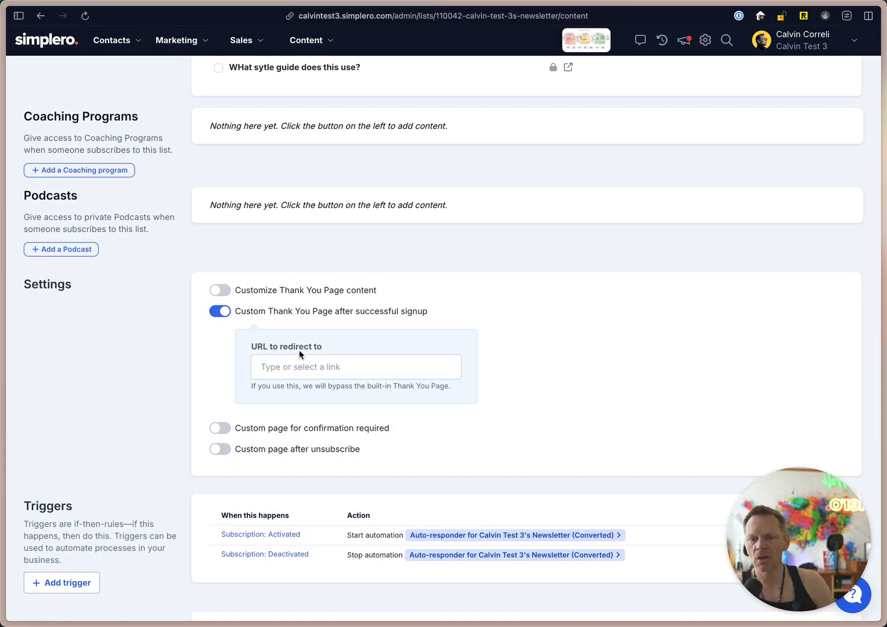
click(303, 365)
click(477, 379)
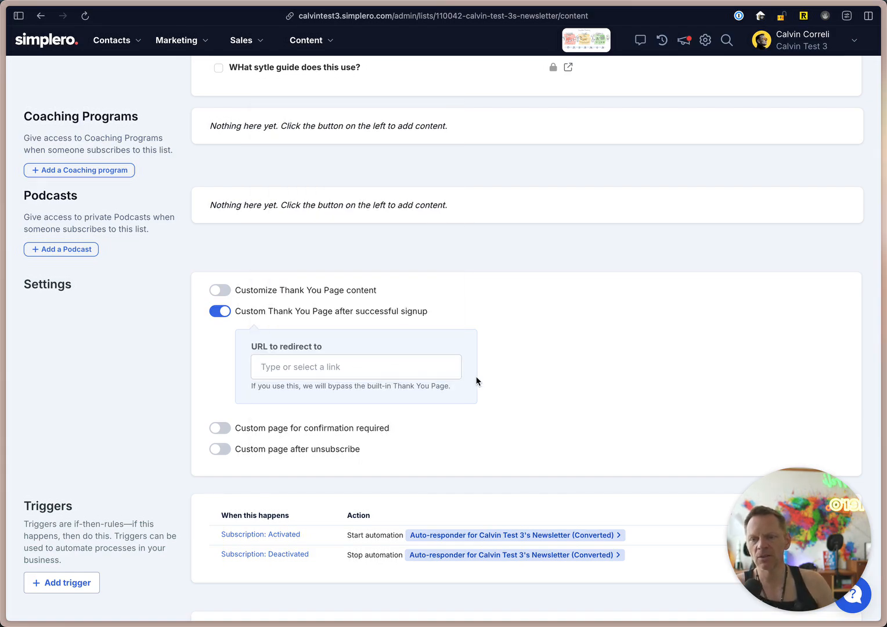
click(293, 310)
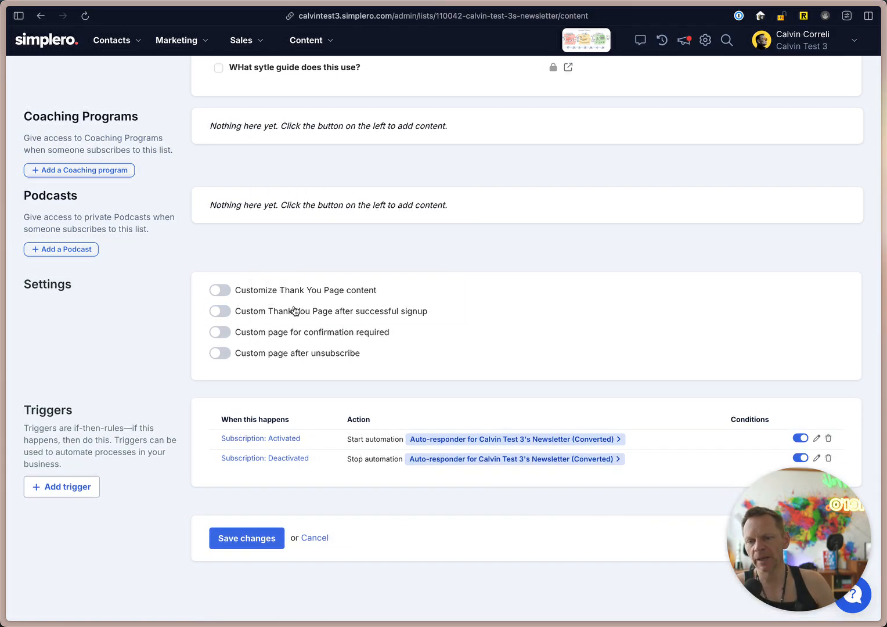
Preview the redirect URL options for the confirmation required page and the page after unsubscribe, leaving both settings turned off.
click(290, 336)
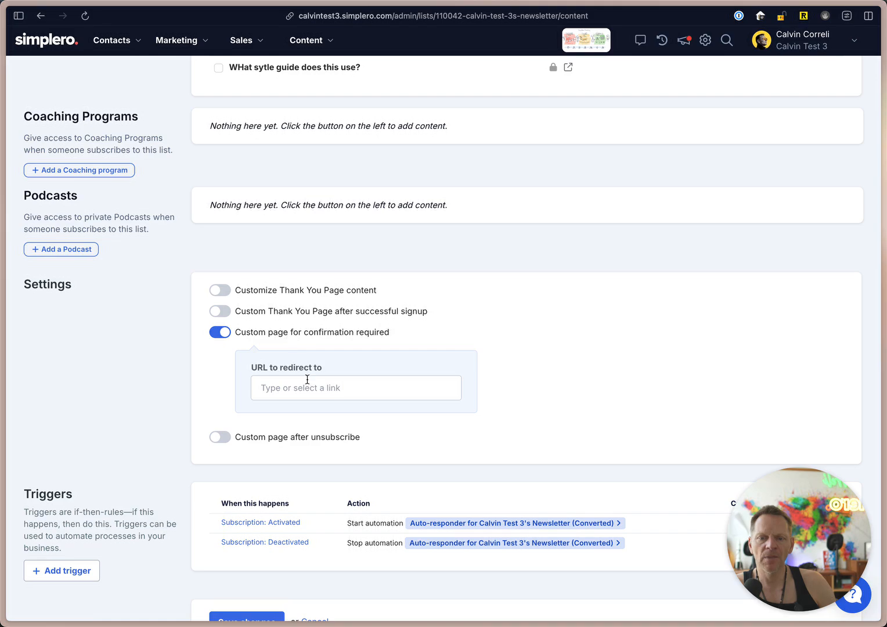
click(302, 340)
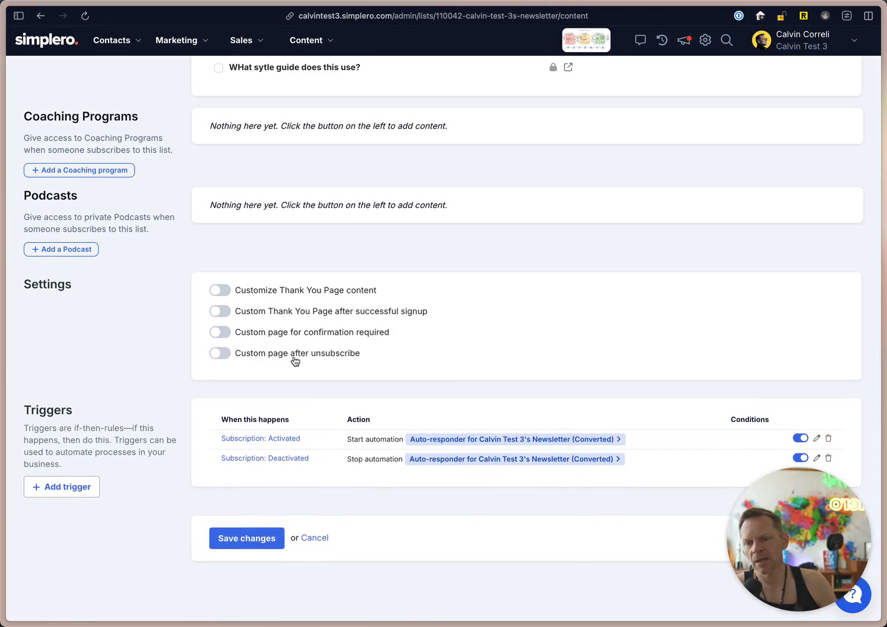
click(296, 360)
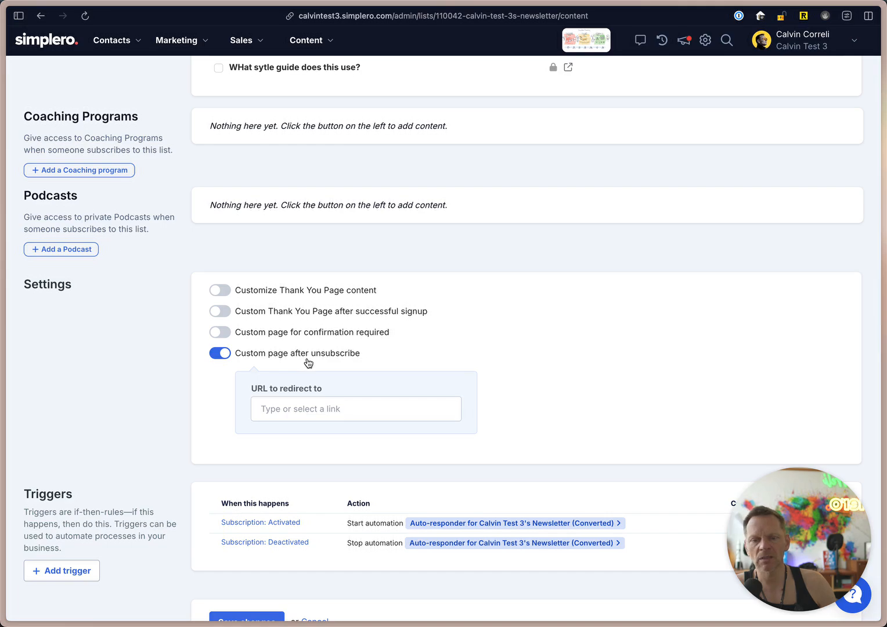
click(307, 364)
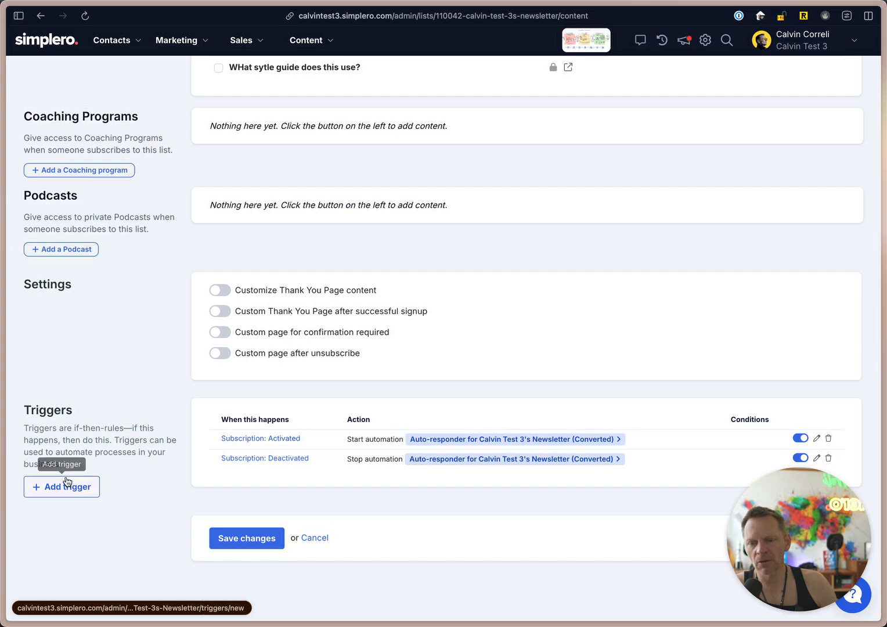
Look at the subscription events available for a new list trigger, without adding one.
click(67, 486)
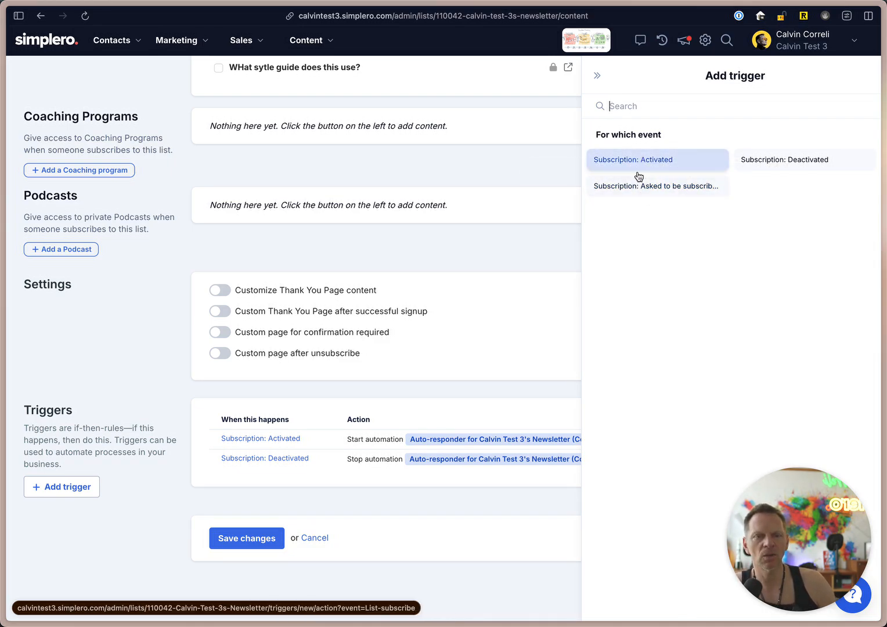
right_click(460, 405)
key(Escape)
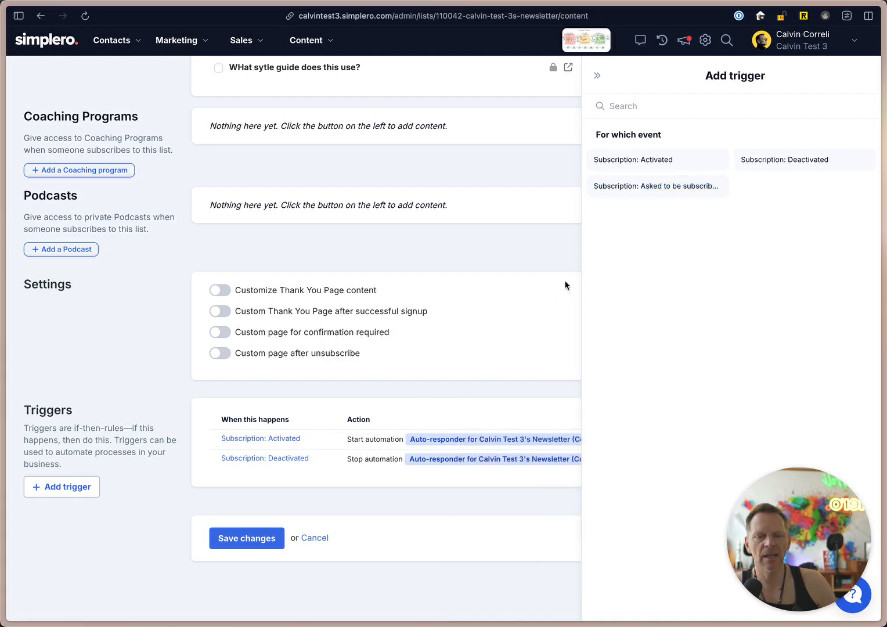
click(599, 75)
scroll(567, 415, up, 3)
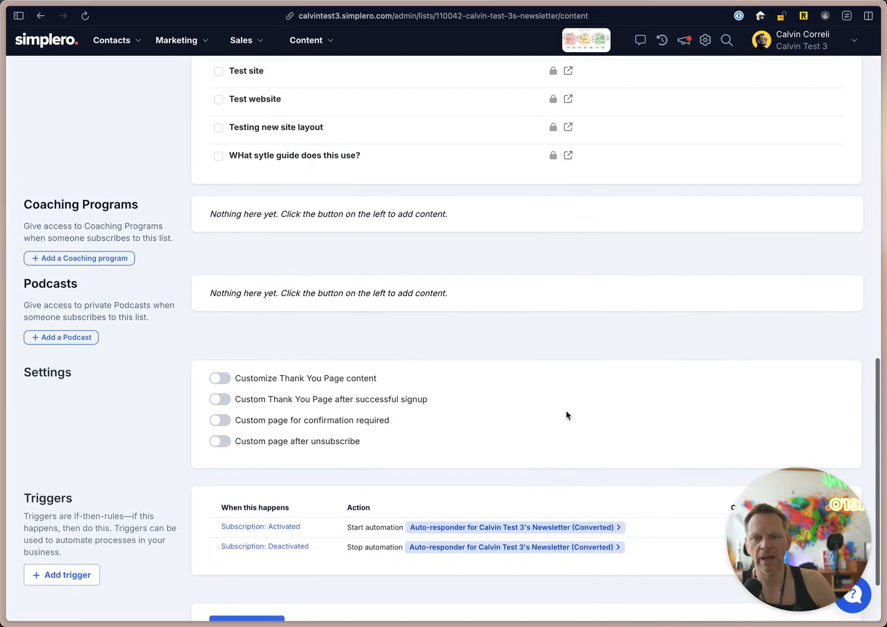
scroll(568, 415, down, 3)
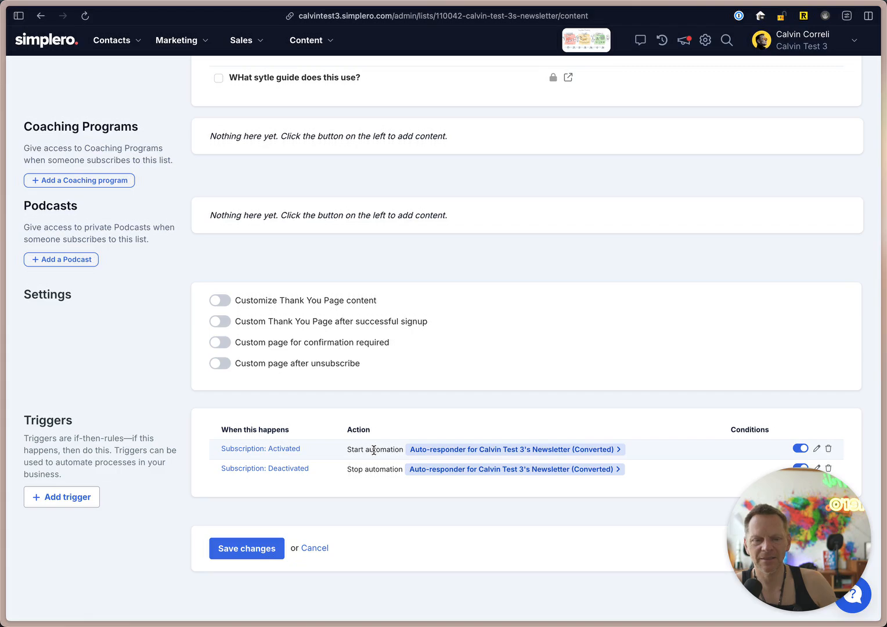
Look through the automations that can be attached in the list's content settings, without selecting any.
scroll(444, 319, up, 10)
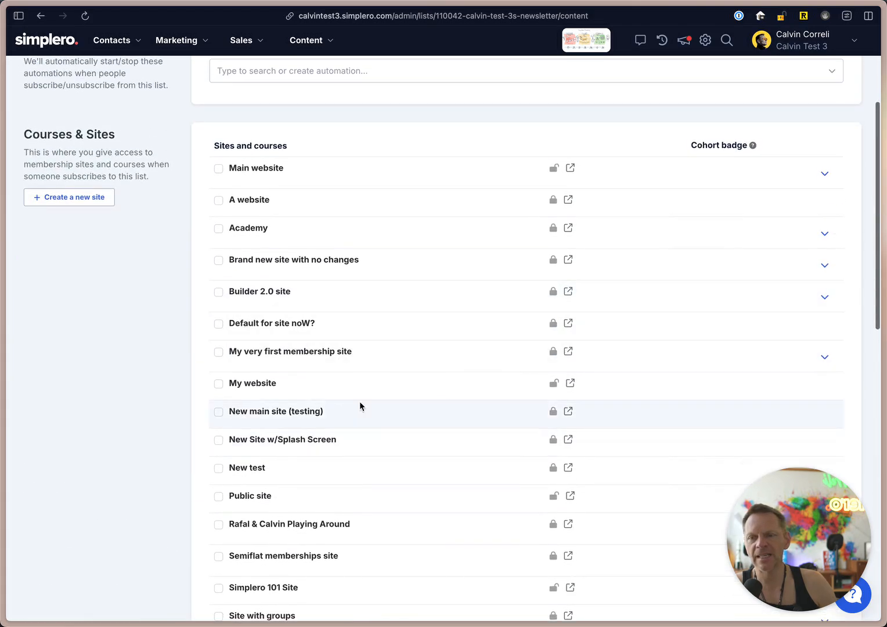
scroll(360, 405, up, 3)
click(261, 165)
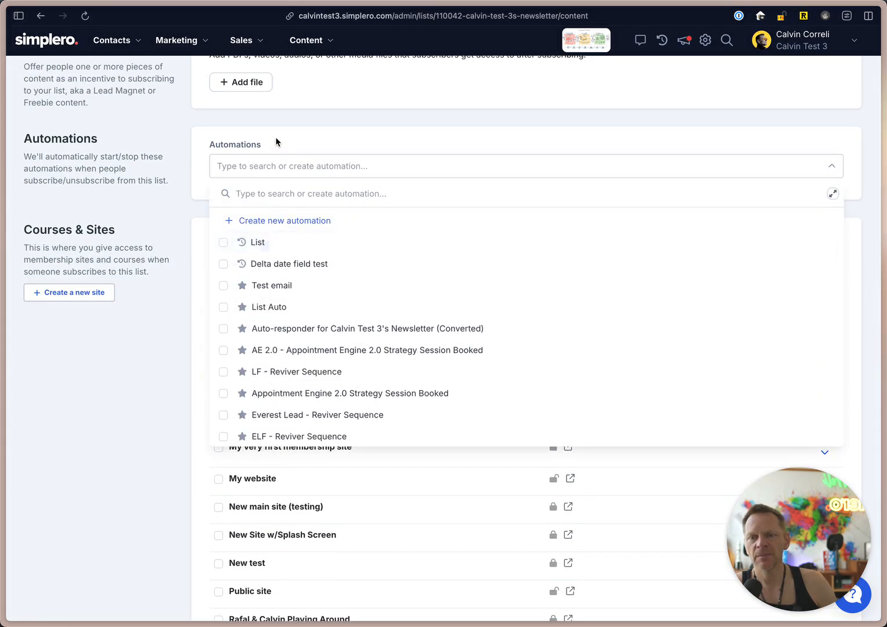
click(276, 139)
scroll(152, 334, down, 15)
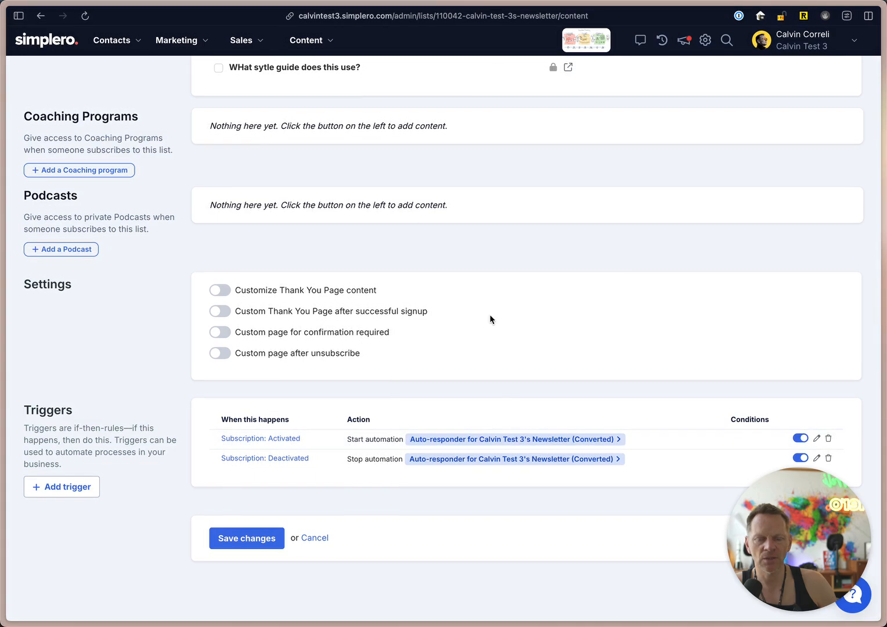
Create a new list automation named "Welcome sequence" for the newsletter list.
scroll(490, 319, up, 15)
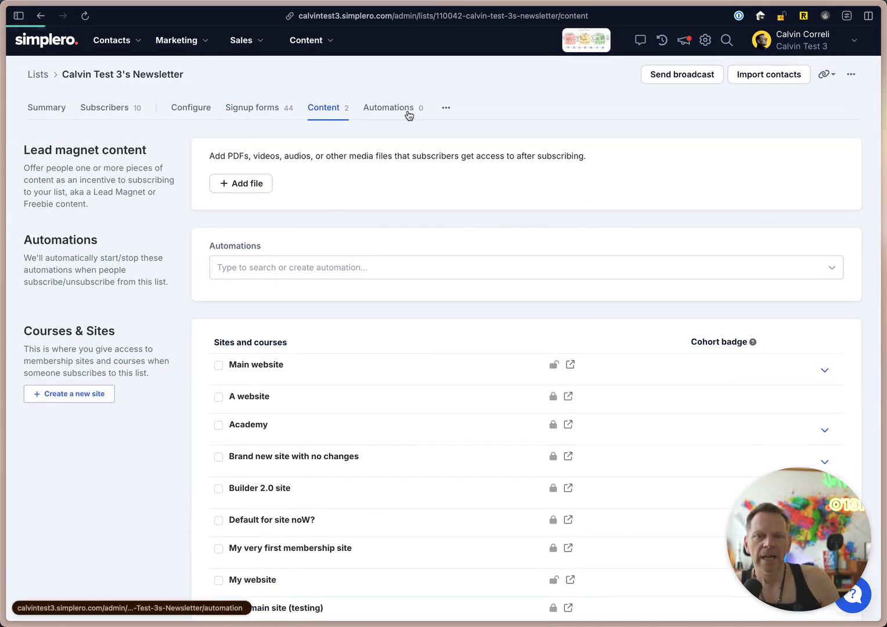
click(410, 114)
click(104, 144)
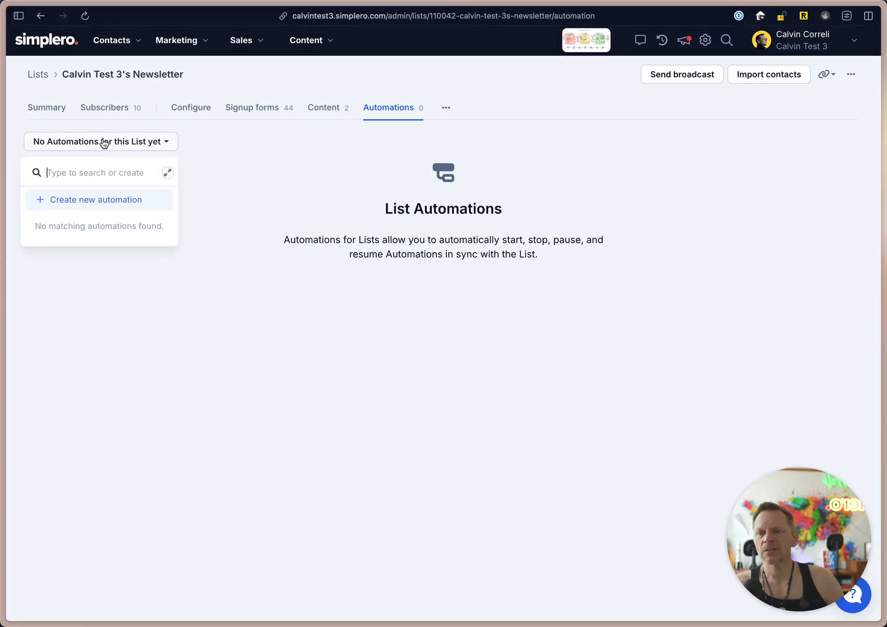
click(276, 234)
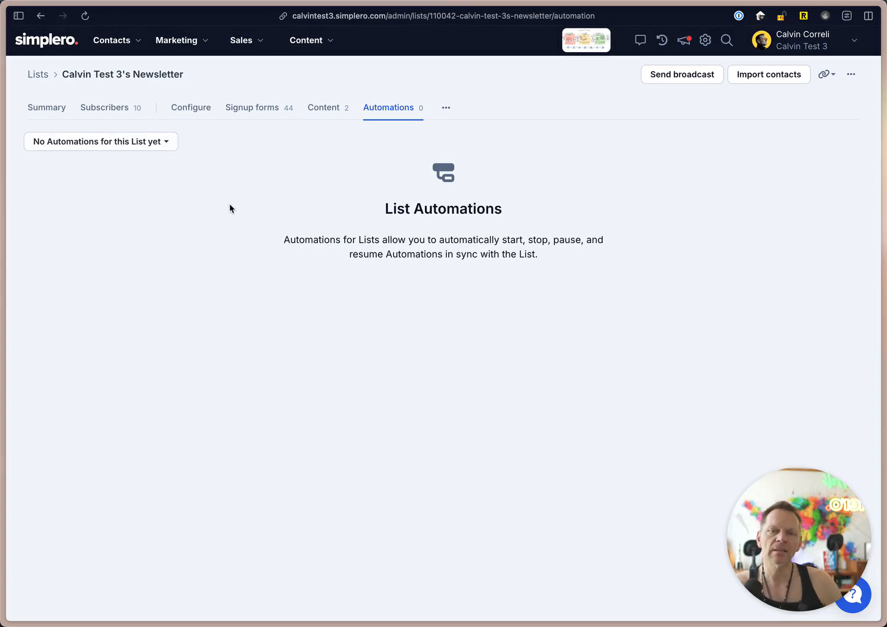
click(113, 142)
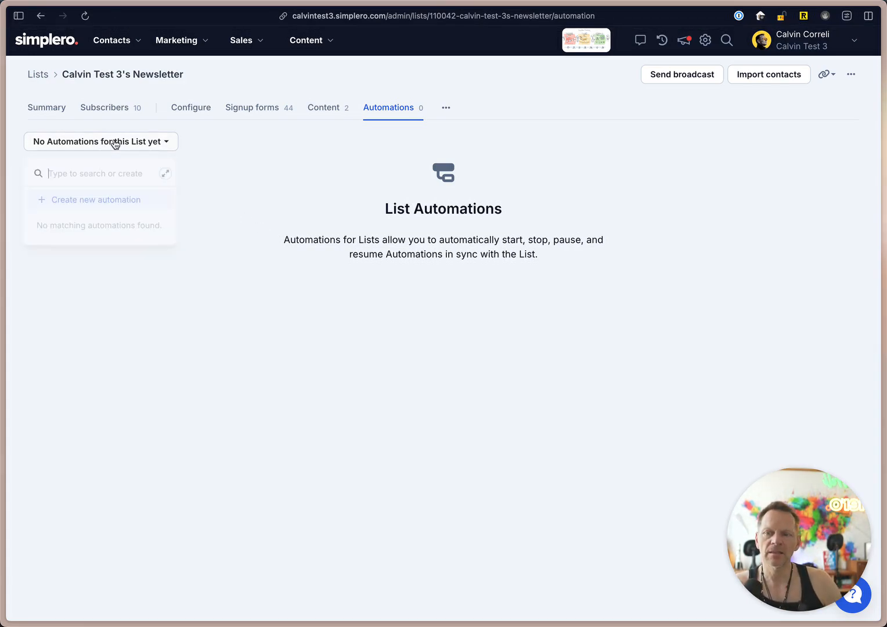
click(108, 201)
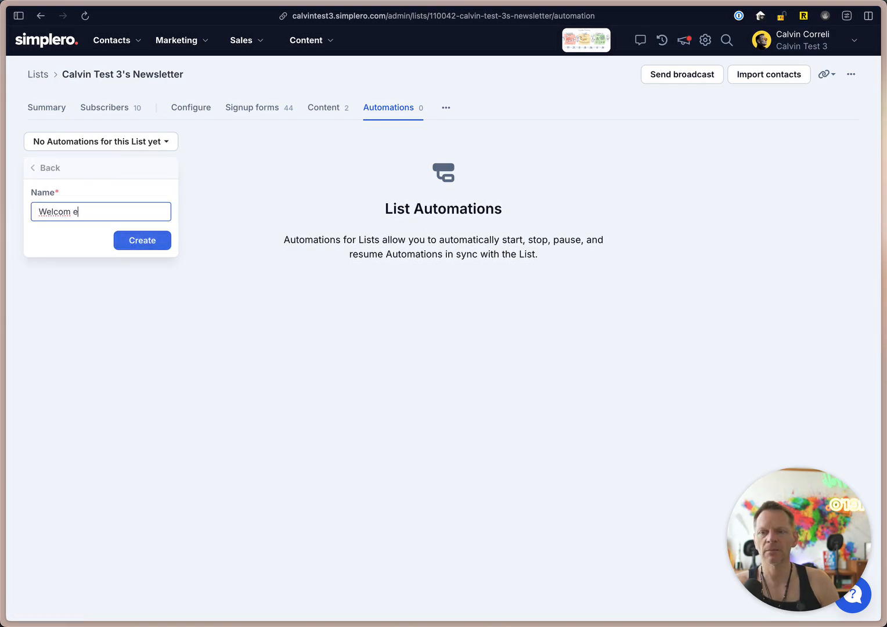
text(Welcome sequence)
click(148, 240)
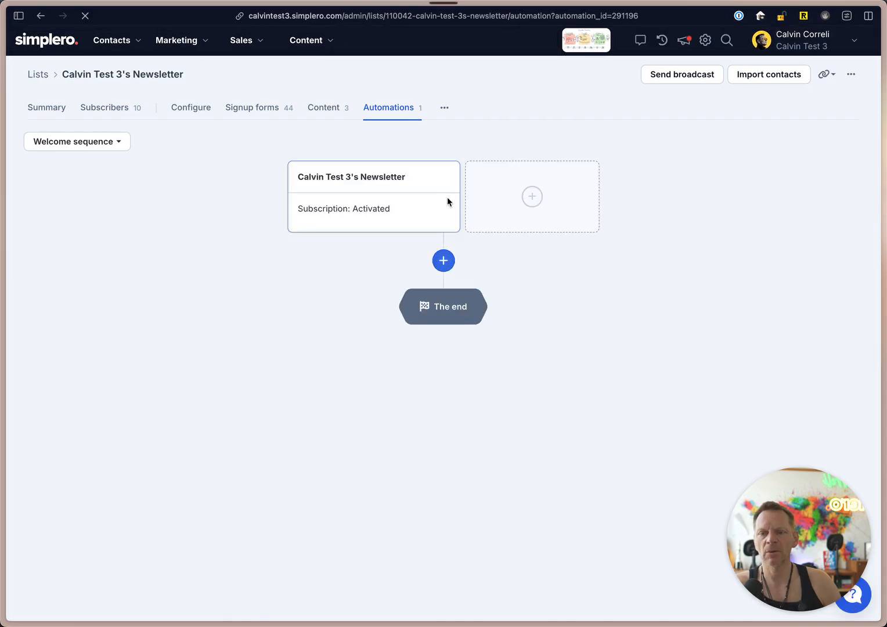
Add a first step to the welcome sequence that adds the tag "Super cool dude".
click(444, 263)
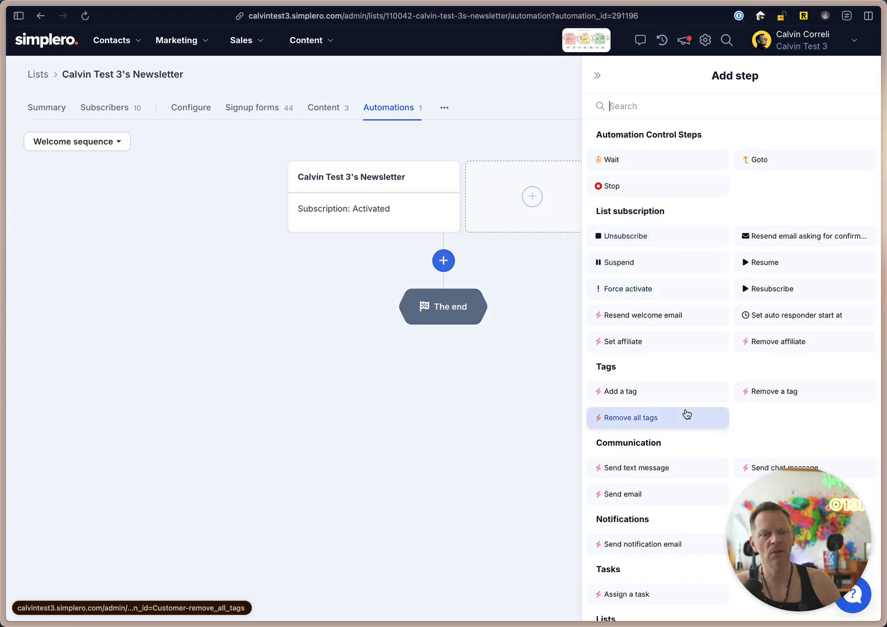
scroll(656, 330, down, 3)
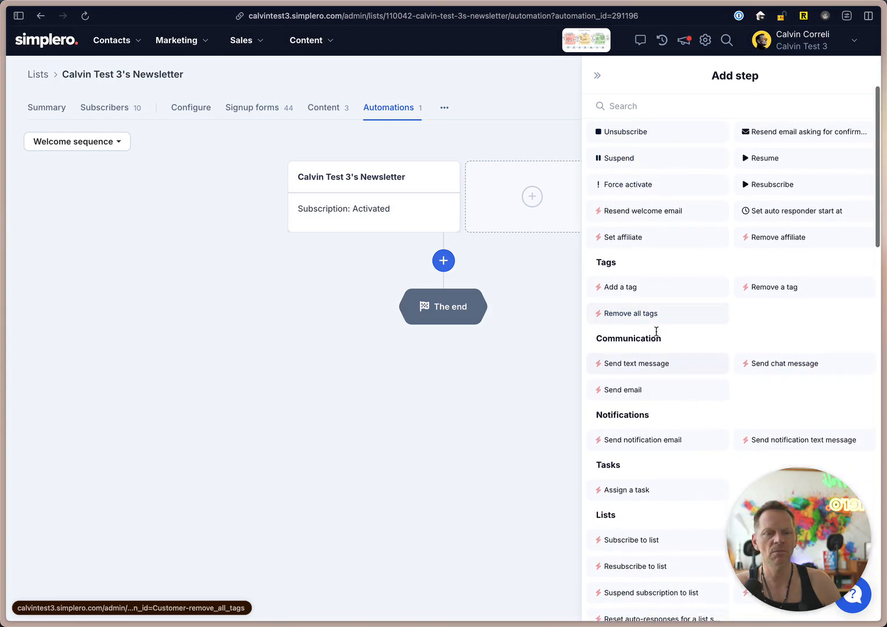
click(652, 287)
click(752, 221)
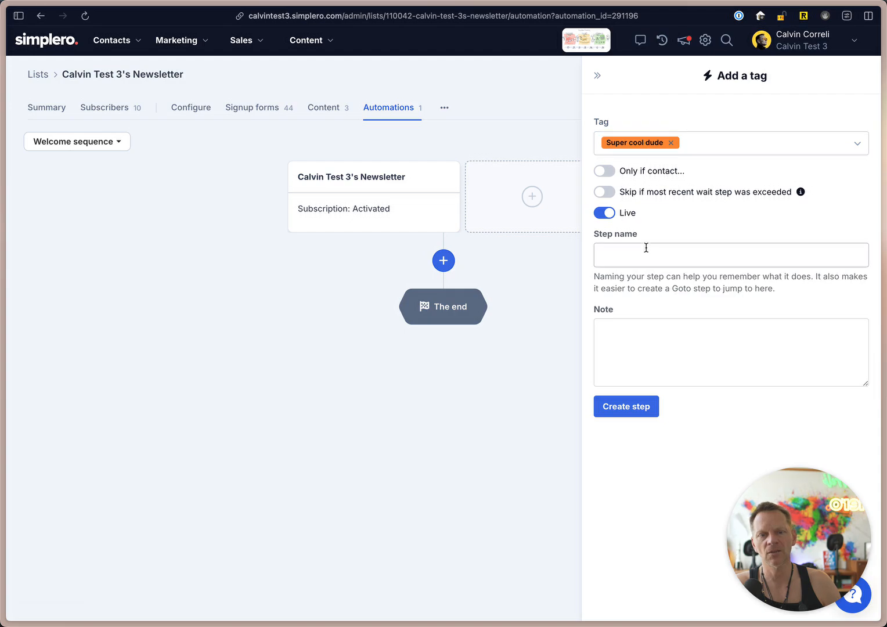
click(630, 405)
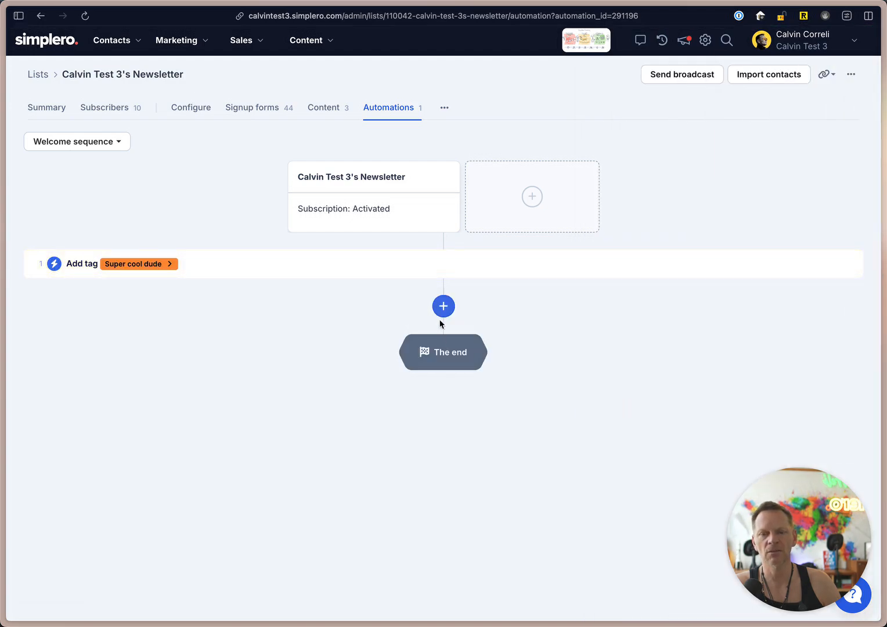
Add a wait step of 12 hours after the tag step.
click(443, 307)
click(619, 161)
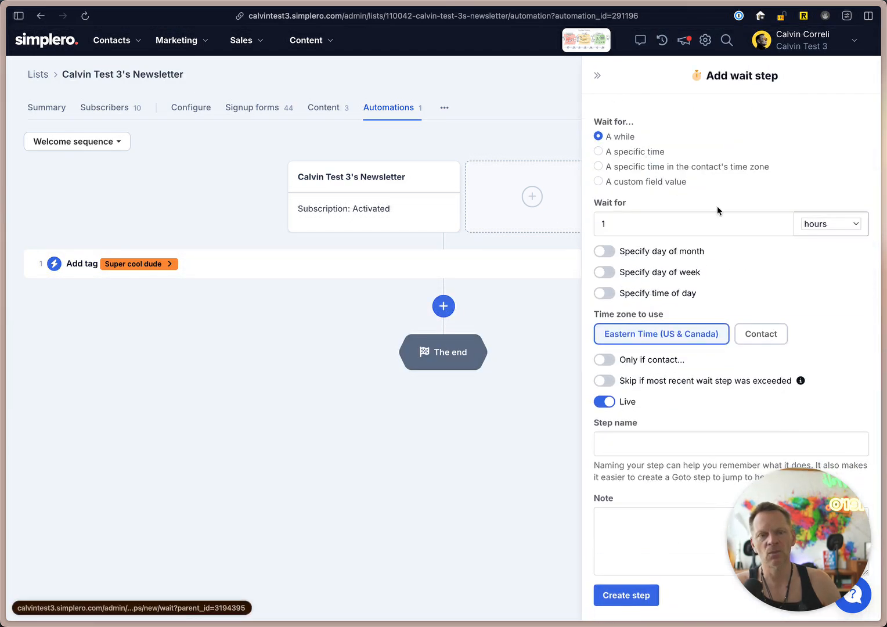
text(2)
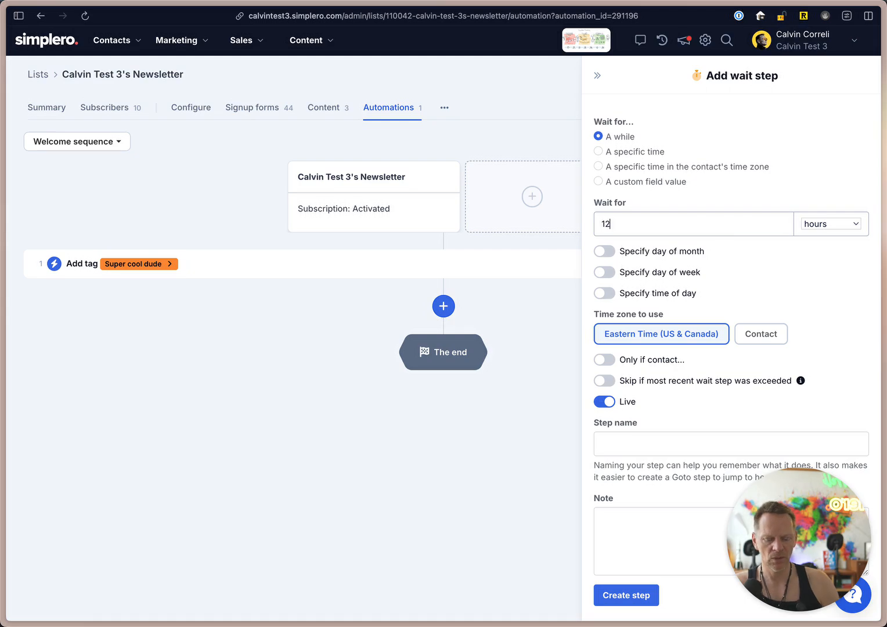
click(626, 595)
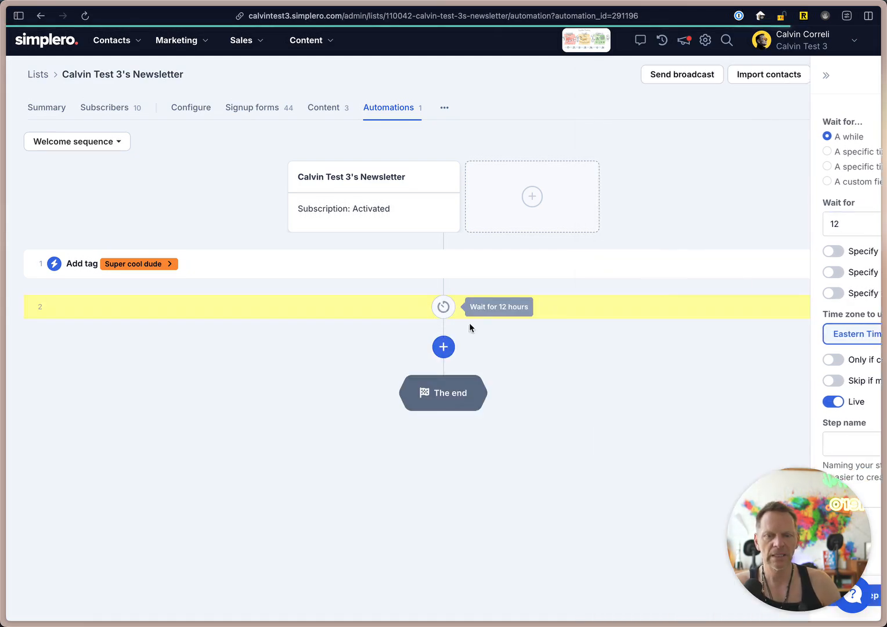
Add a text message step after the wait with the message "hey, did you find everything okay?".
click(443, 346)
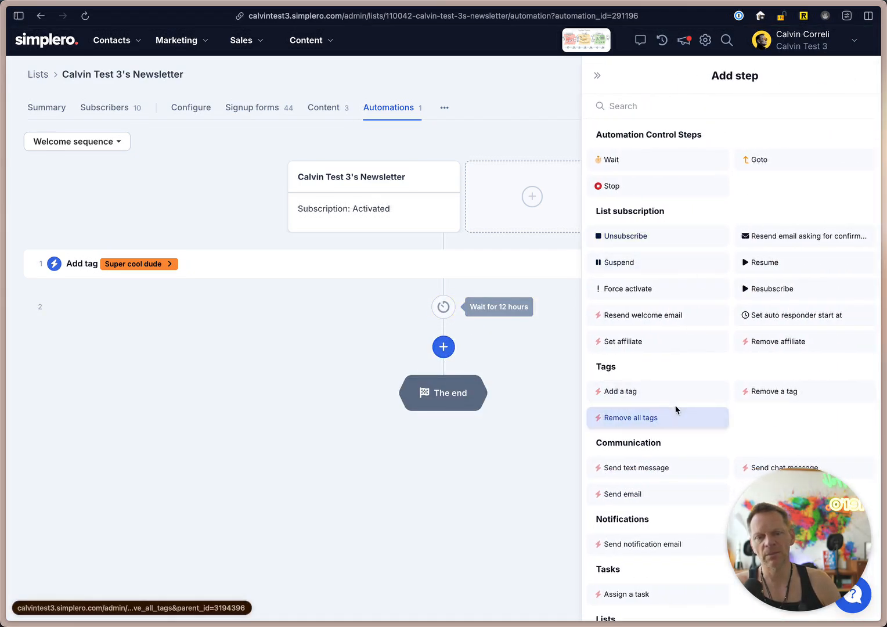
scroll(685, 479, down, 3)
click(658, 367)
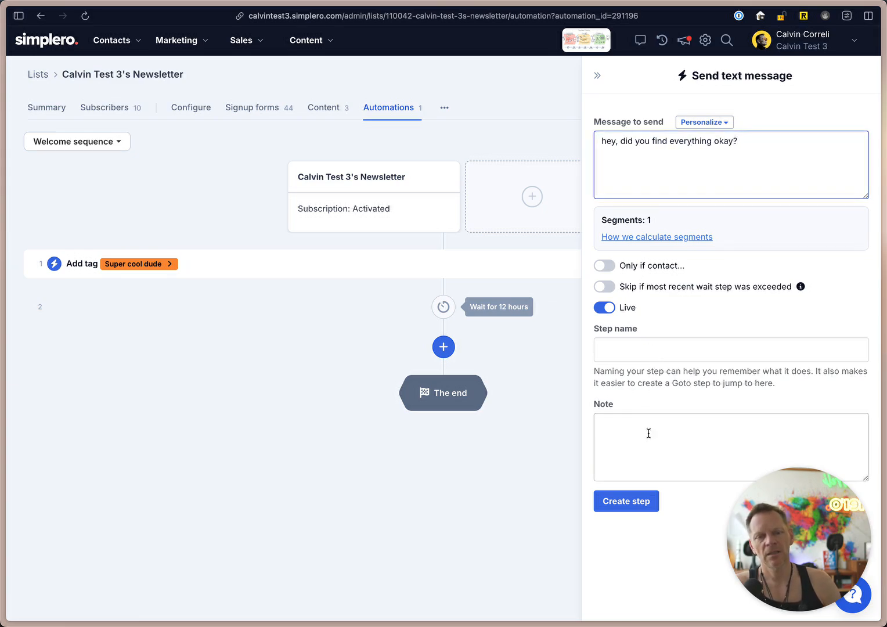
click(624, 500)
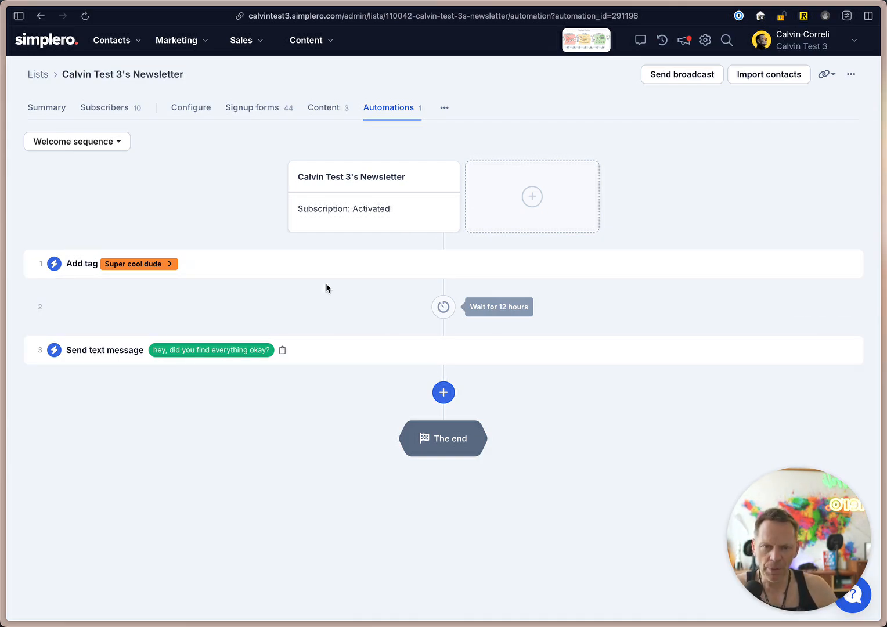
Preview the "Only if contact..." conditions available for the Add tag step, closing it without saving changes.
click(786, 264)
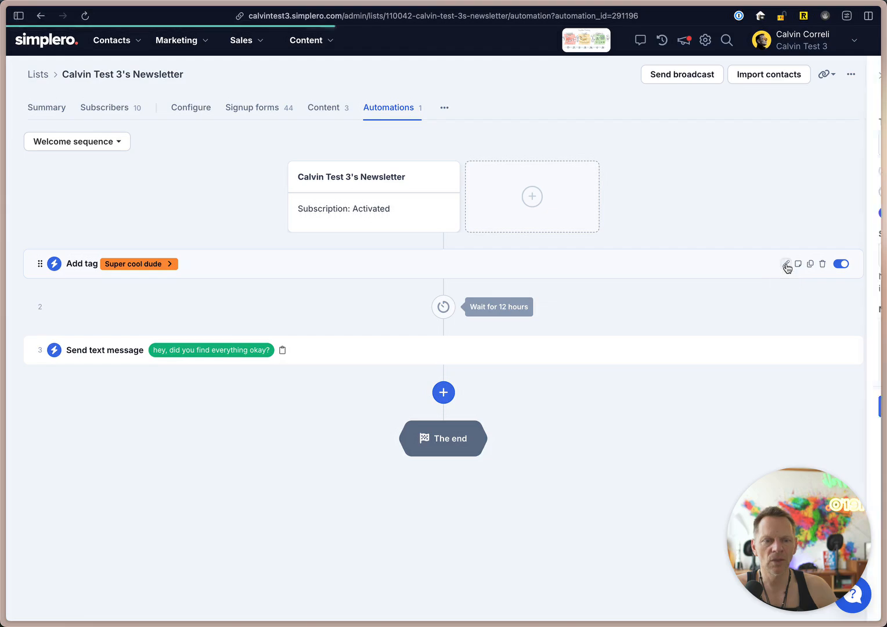
click(753, 442)
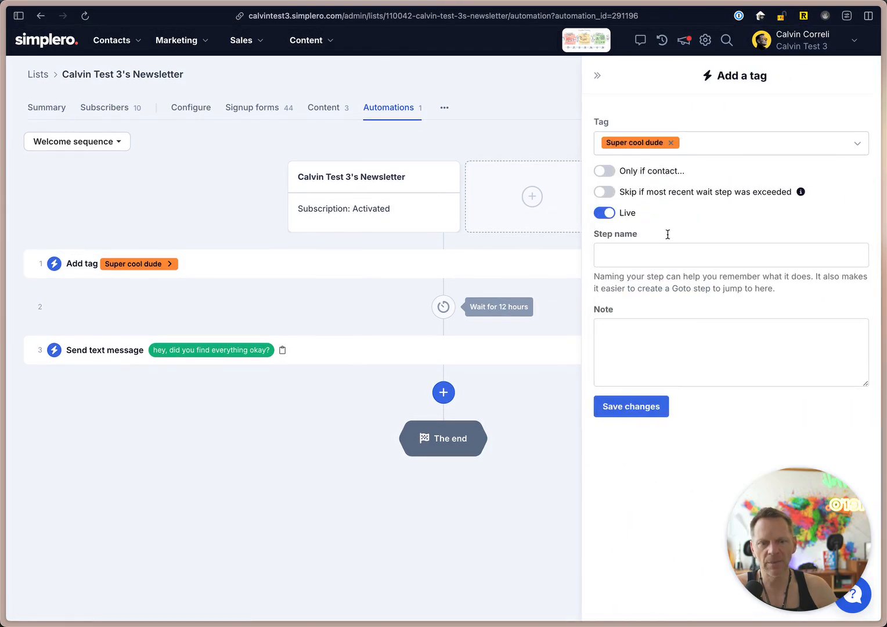
click(606, 171)
click(658, 221)
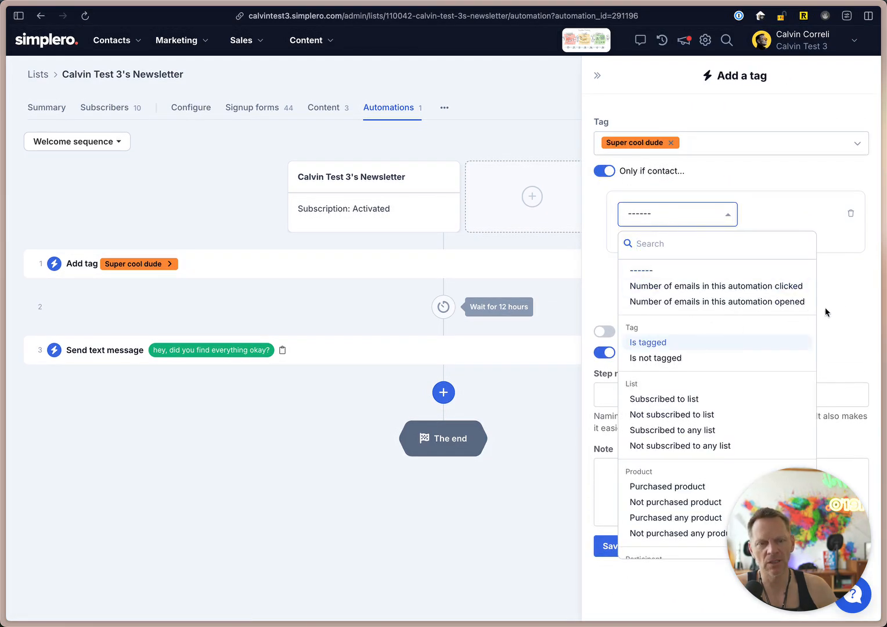
click(847, 310)
click(597, 76)
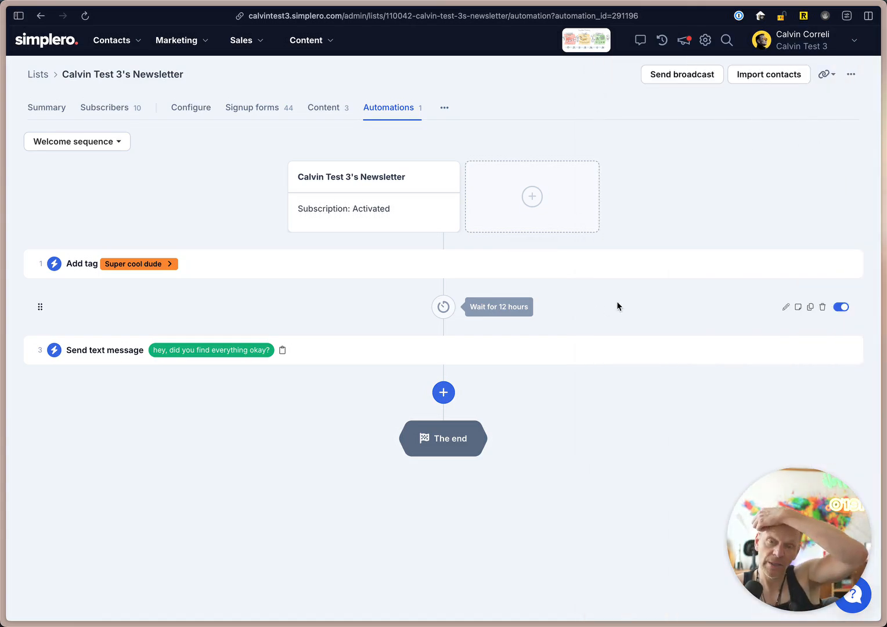
Review the list's automation choices and the new email broadcast form for this list, returning to the welcome sequence without saving a broadcast.
click(97, 139)
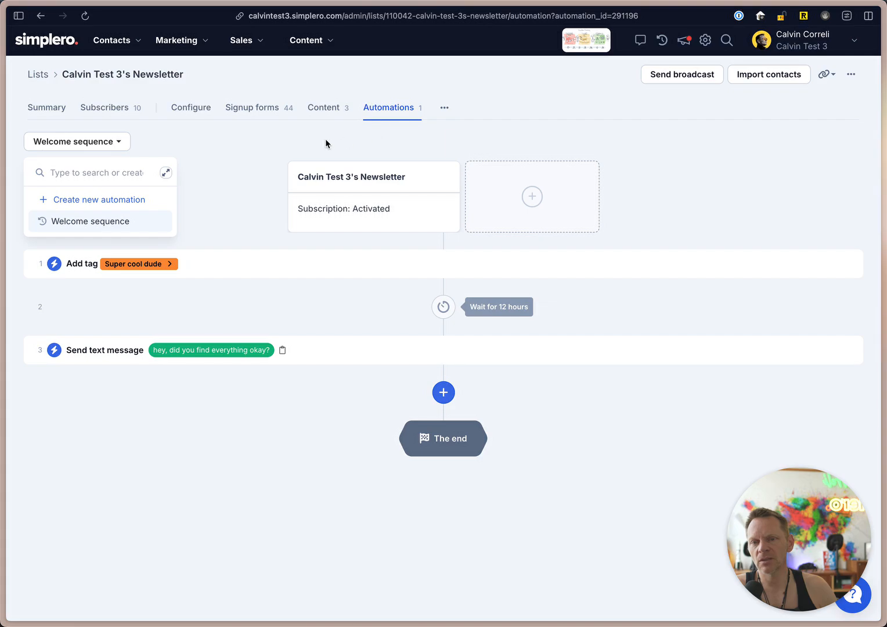
click(107, 142)
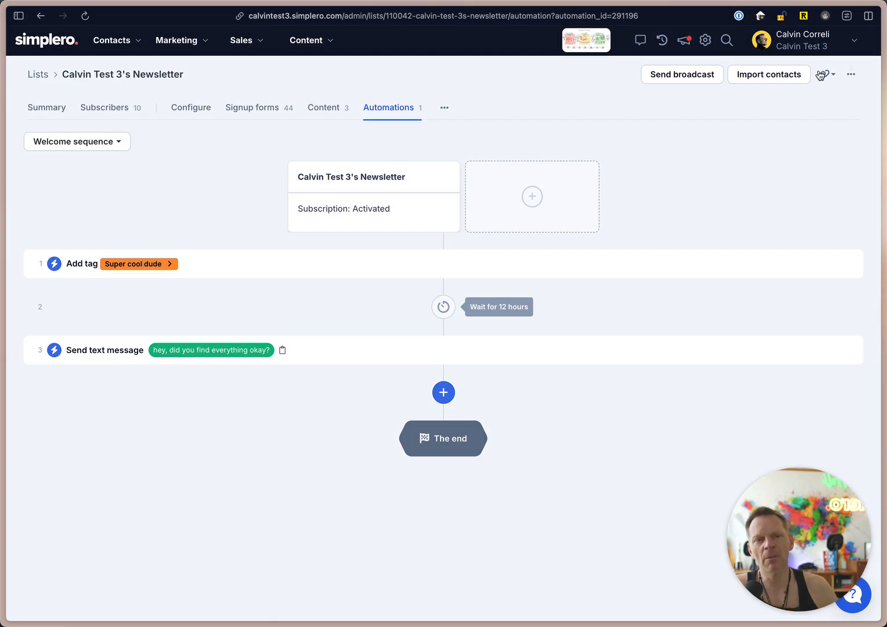
click(699, 81)
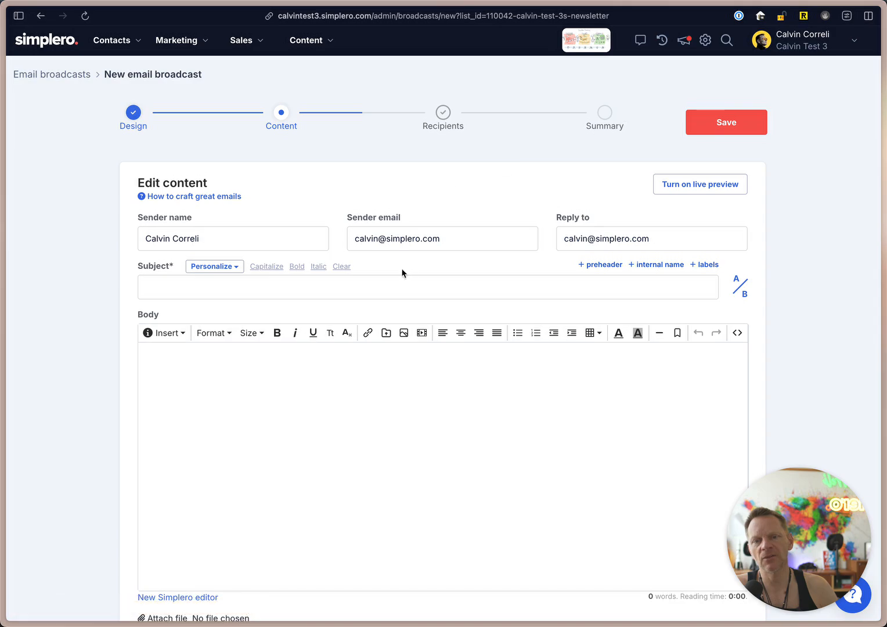
key(super+bracketleft)
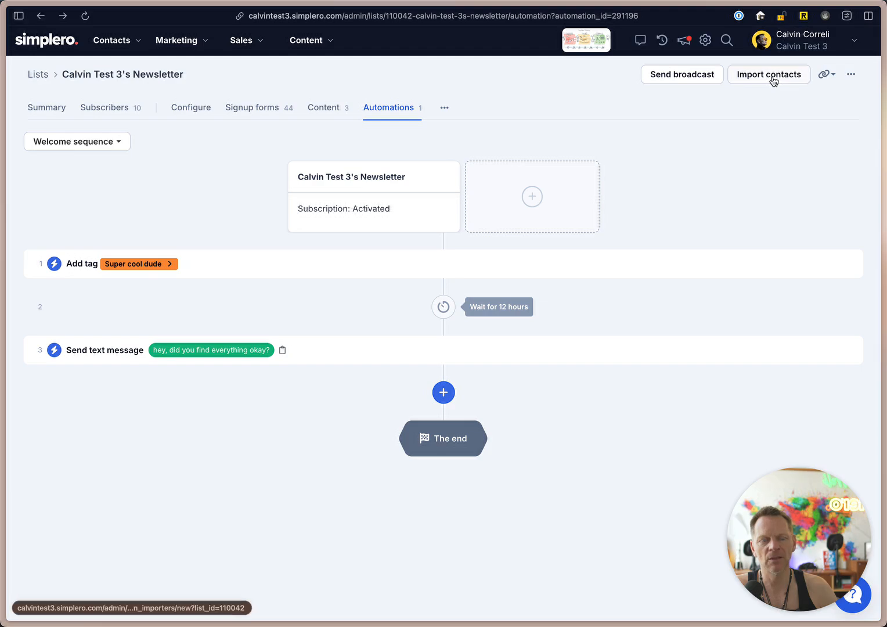
Review the list's contact import options: file upload, manual entry, copying from a current list and the import queue, ending on copying from a current list.
click(772, 75)
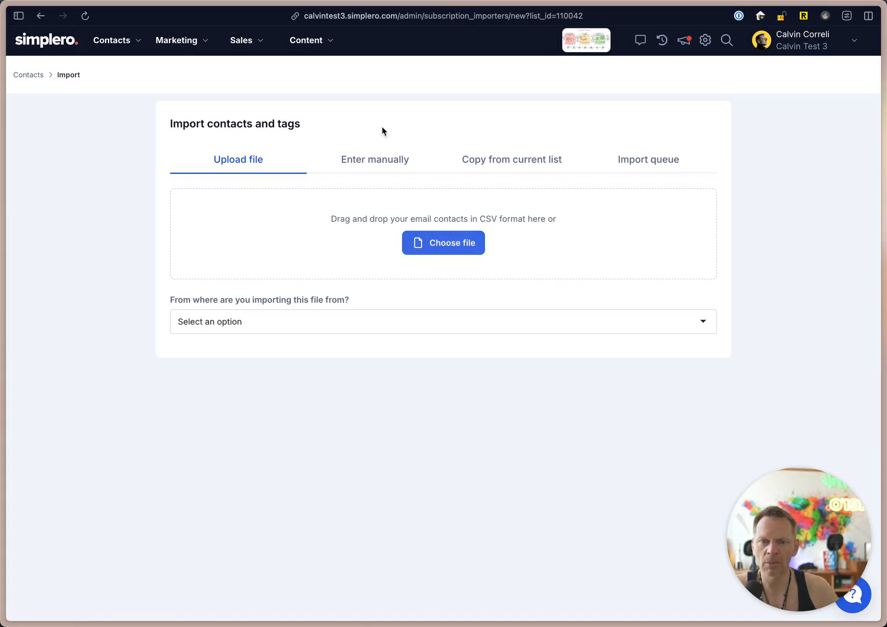
click(387, 160)
click(523, 163)
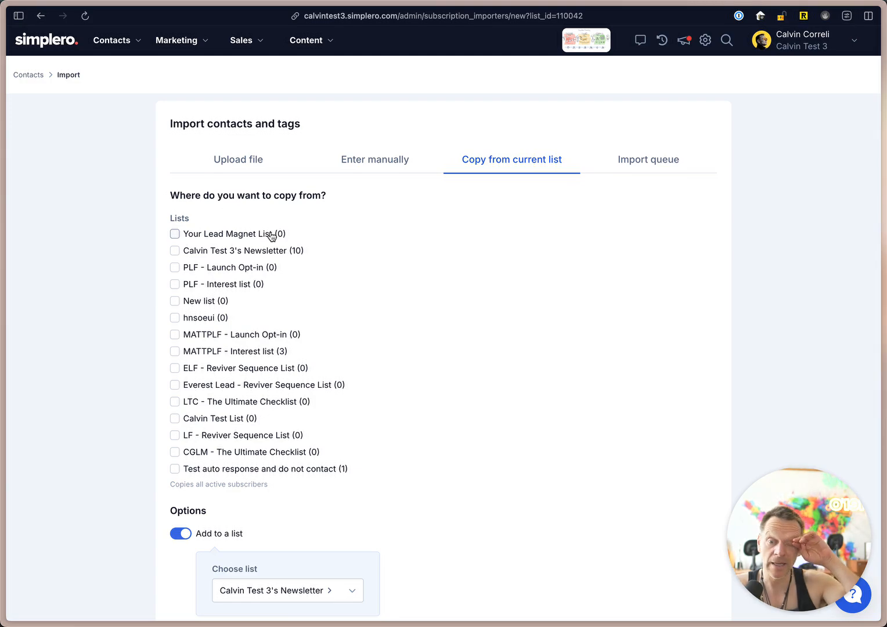
click(667, 165)
click(524, 159)
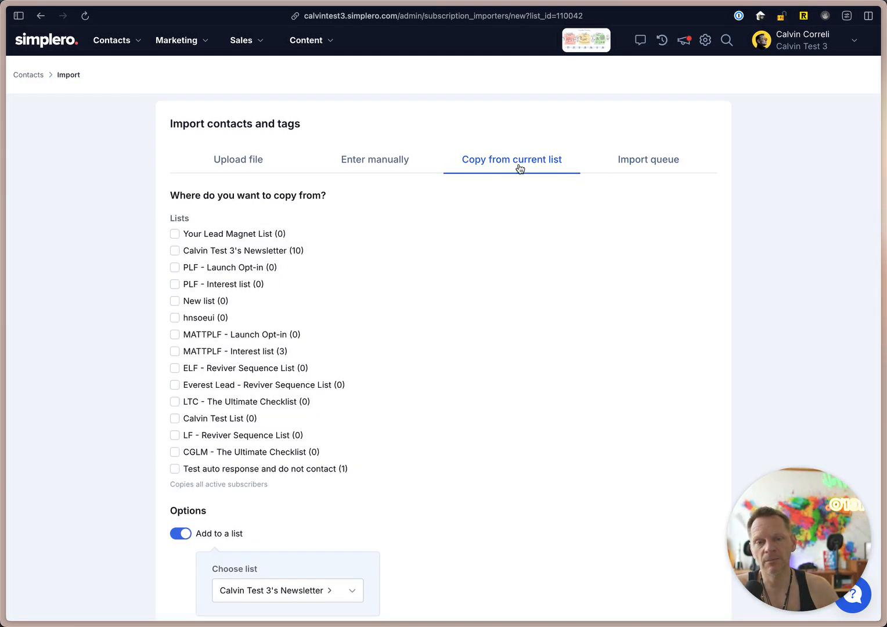
click(651, 163)
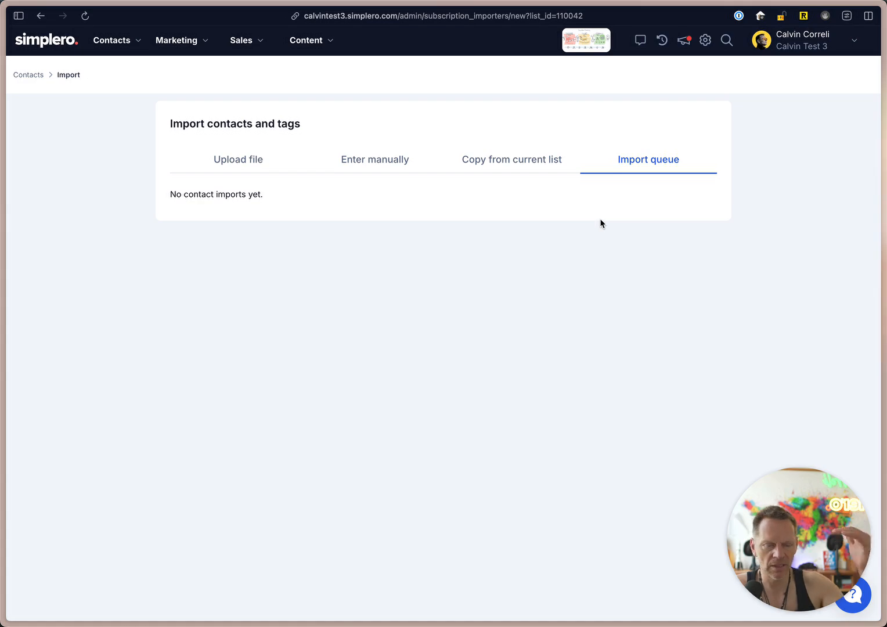
click(506, 161)
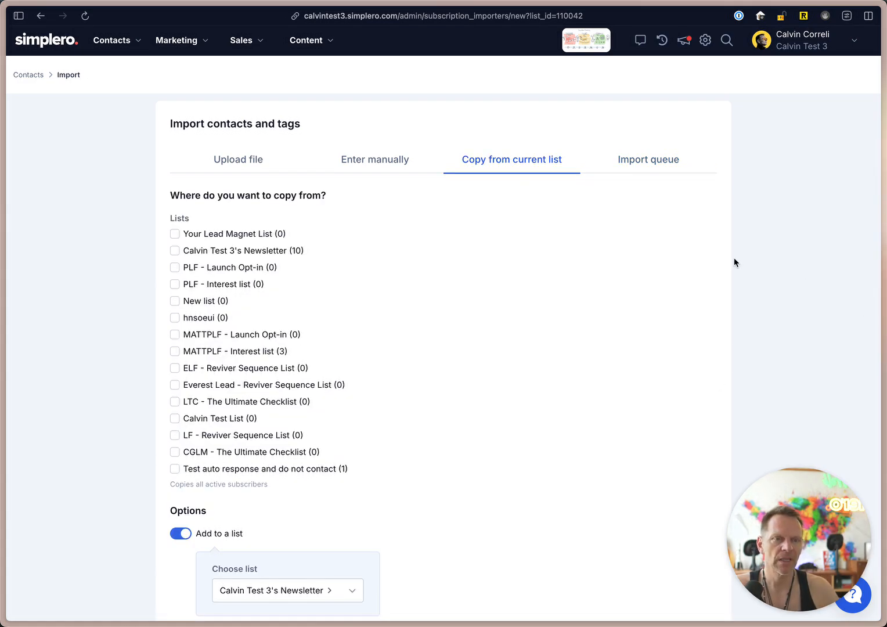
key(Tab)
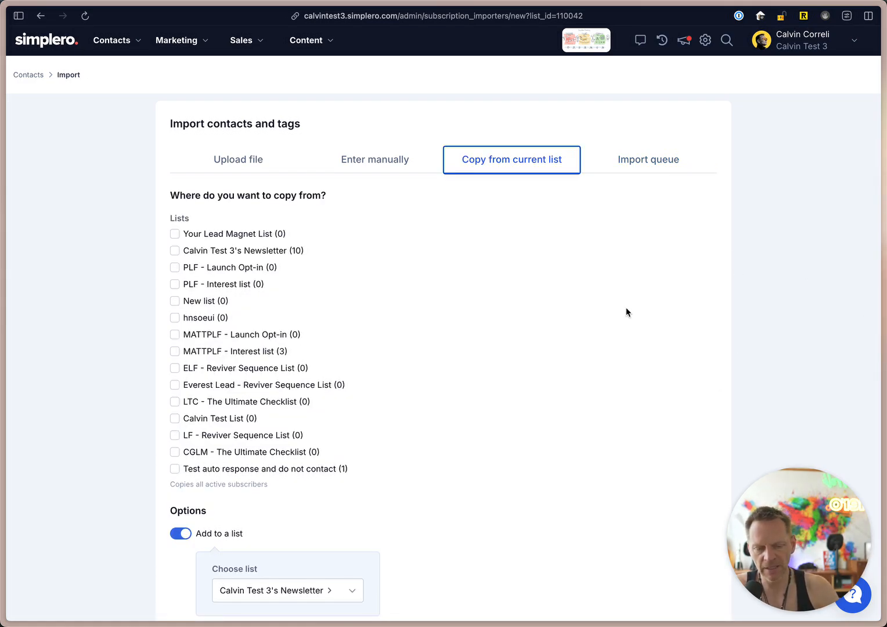